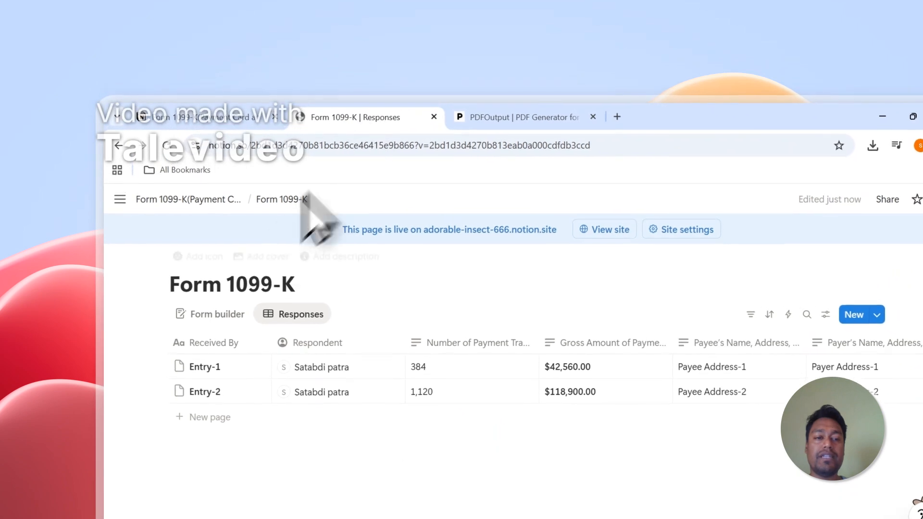
click(154, 355)
click(156, 344)
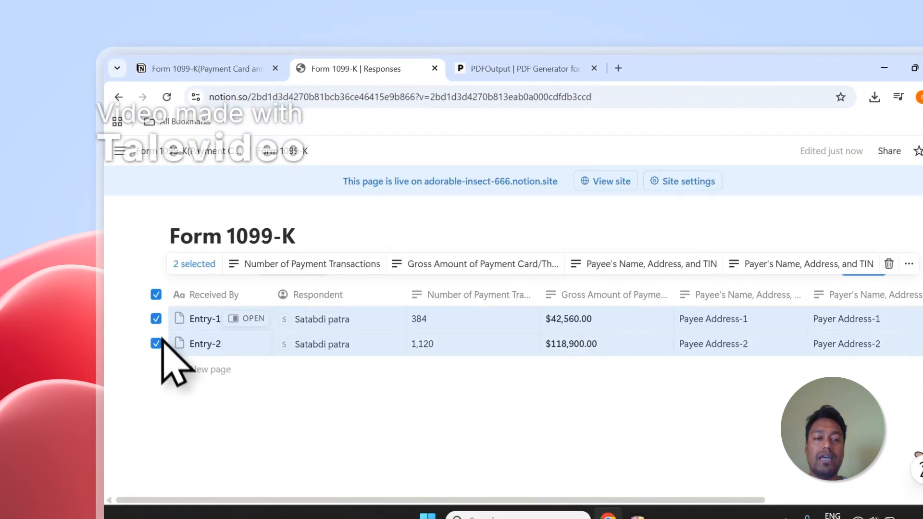
click(156, 294)
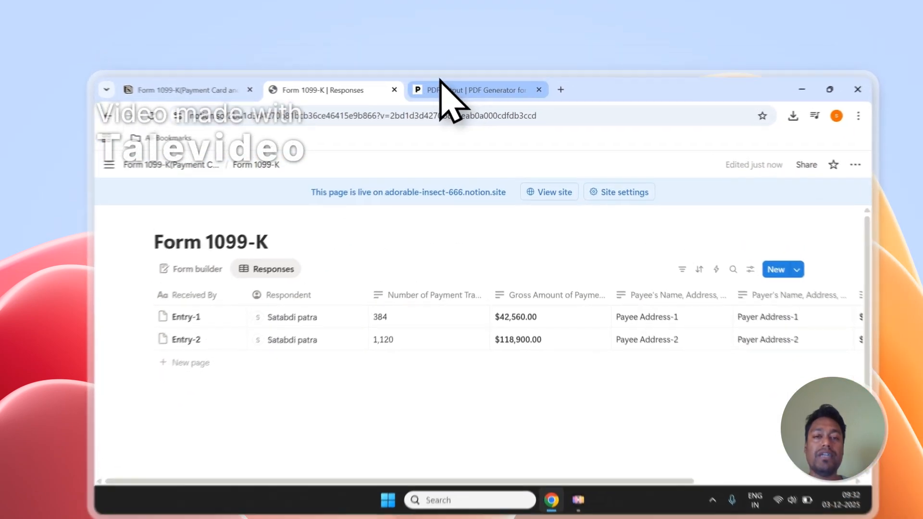
Switch to the PDFOutput site and examine its headline about generating PDFs from Google Docs using a Notion database, alongside the Form 1099-K responses
click(423, 72)
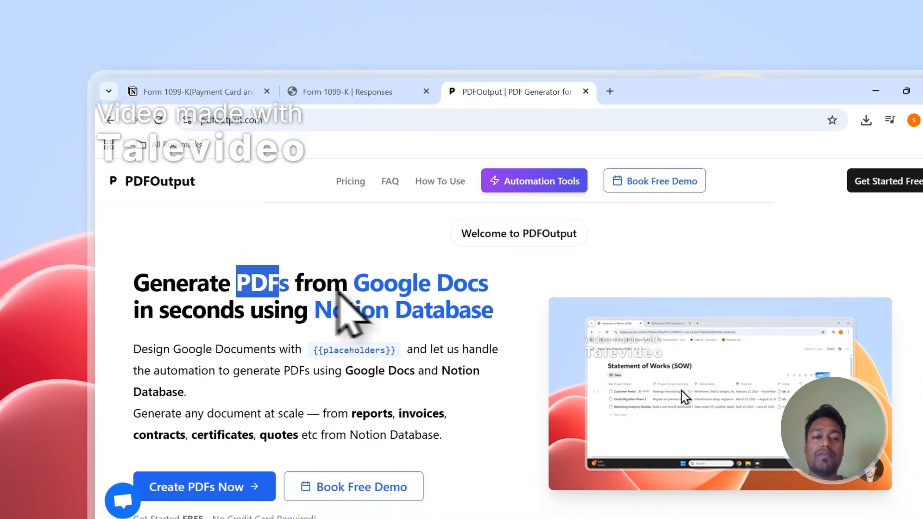
drag(343, 310, 477, 310)
drag(331, 290, 462, 295)
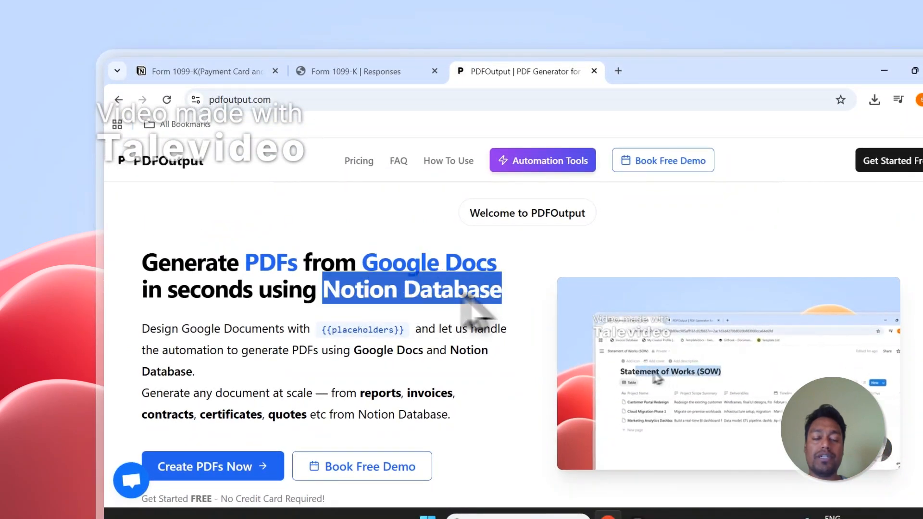
click(423, 296)
drag(363, 264, 498, 271)
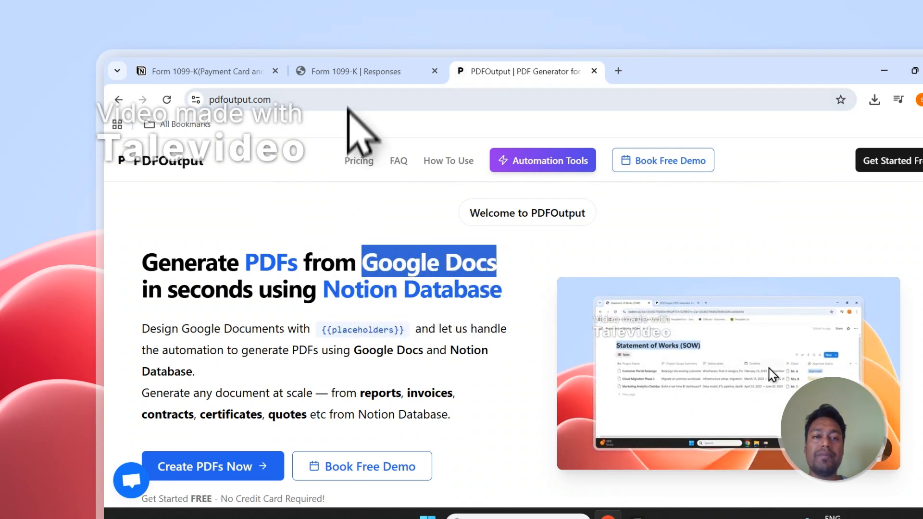
click(346, 72)
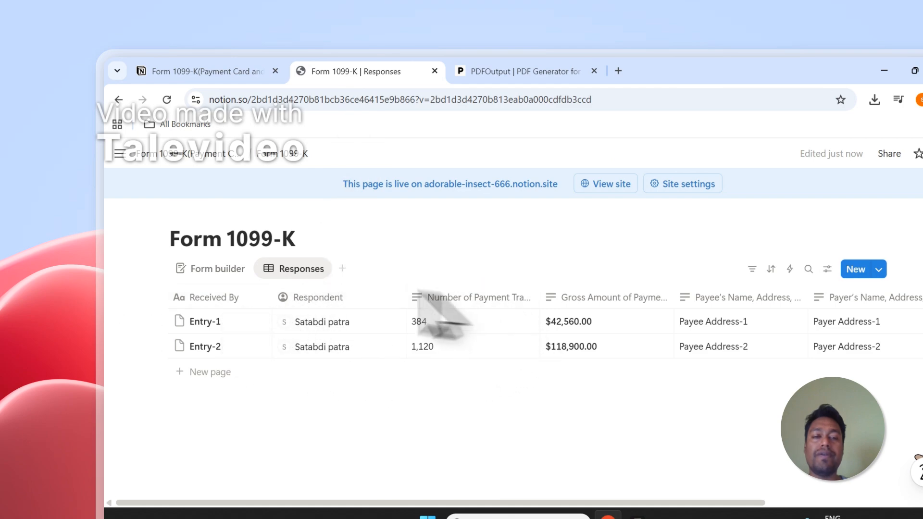
click(520, 79)
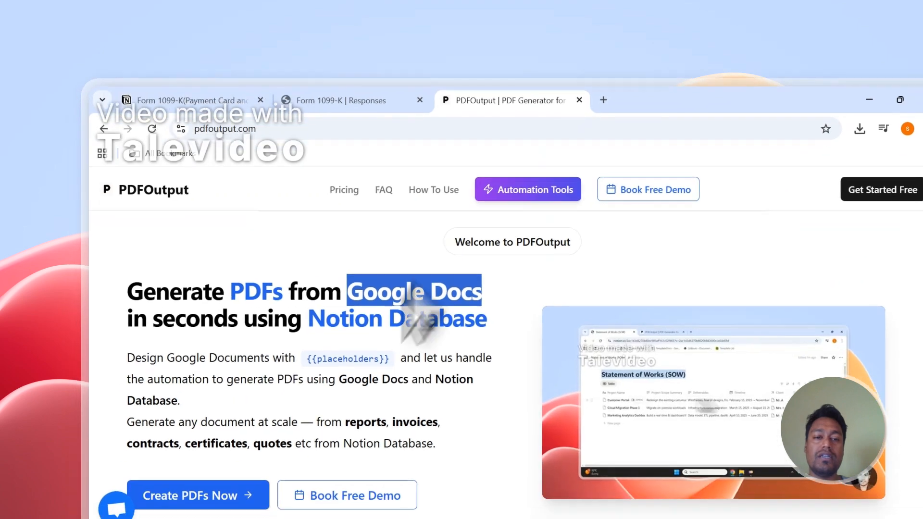
scroll(368, 363, down, 1)
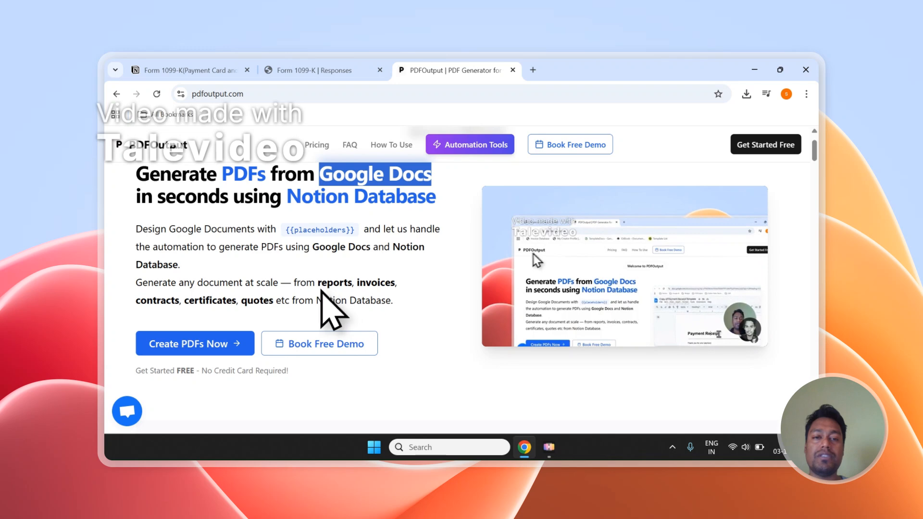
scroll(332, 308, up, 1)
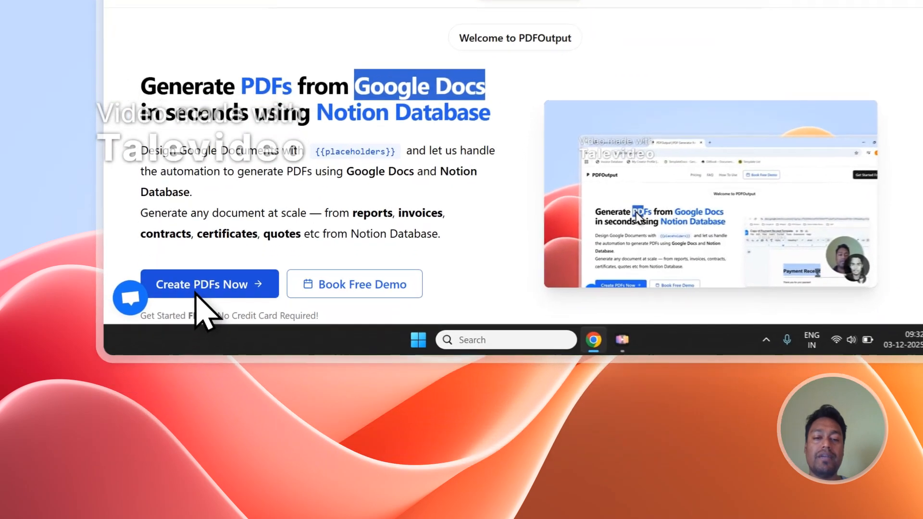
Start creating PDFs in PDFOutput by signing in with the third listed Google account and approving the sign-in
click(196, 292)
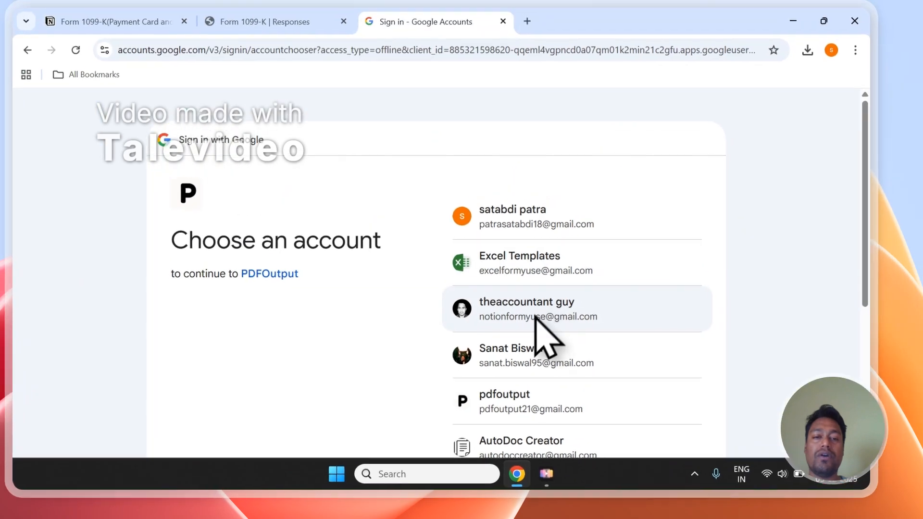
click(513, 280)
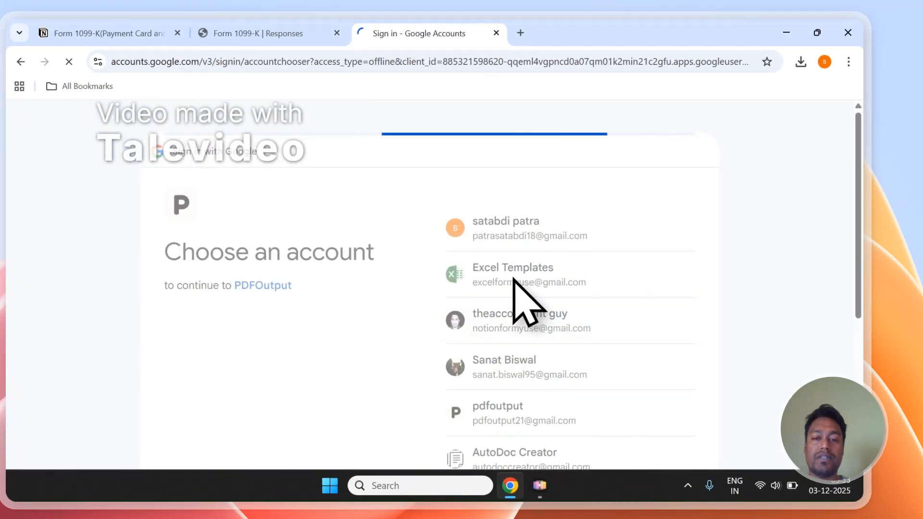
click(618, 368)
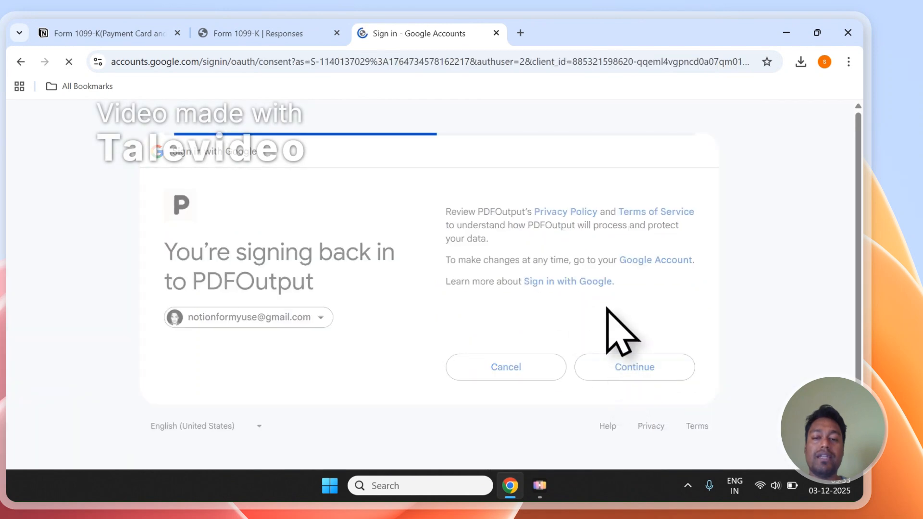
click(626, 450)
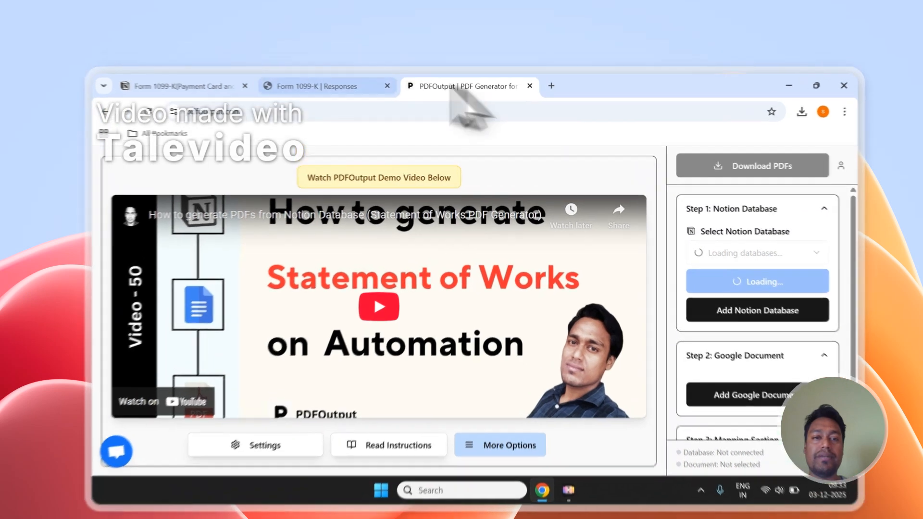
Check the Form 1099-K responses and PDFOutput's setup sections, and start adding a new Notion database
click(359, 70)
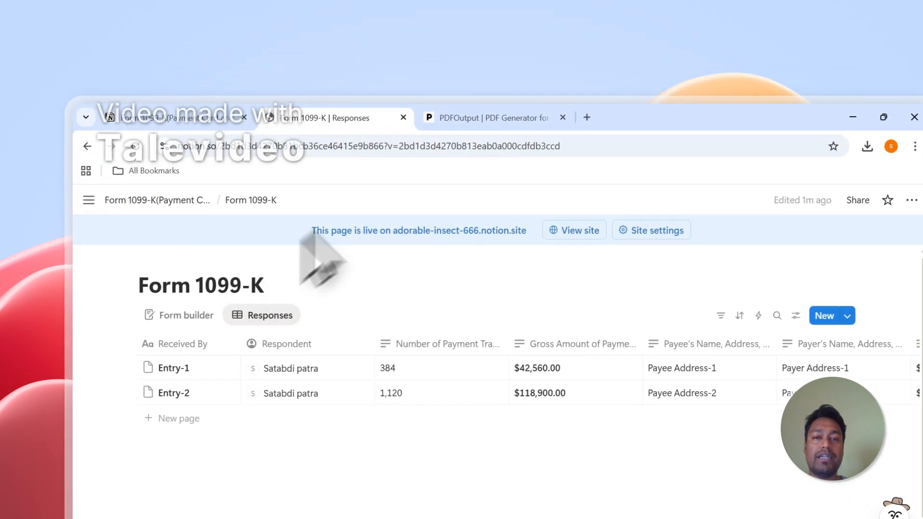
click(435, 120)
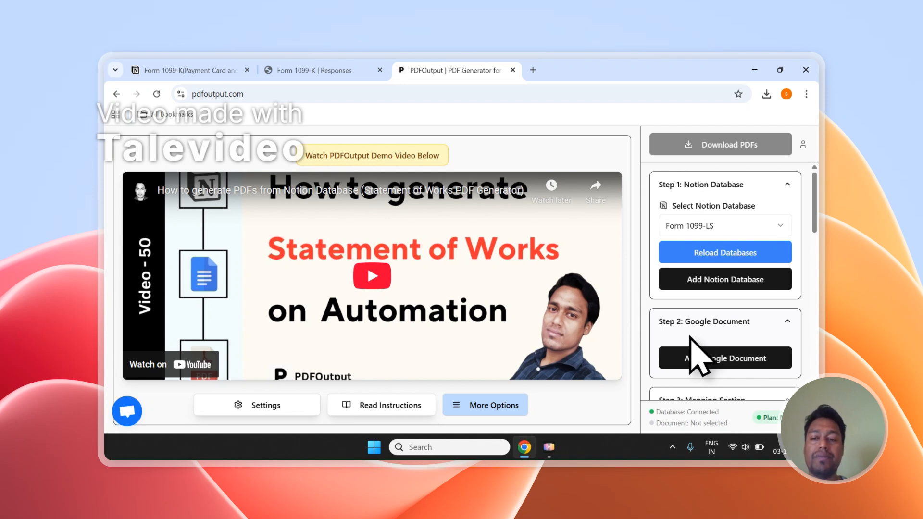
scroll(696, 353, down, 10)
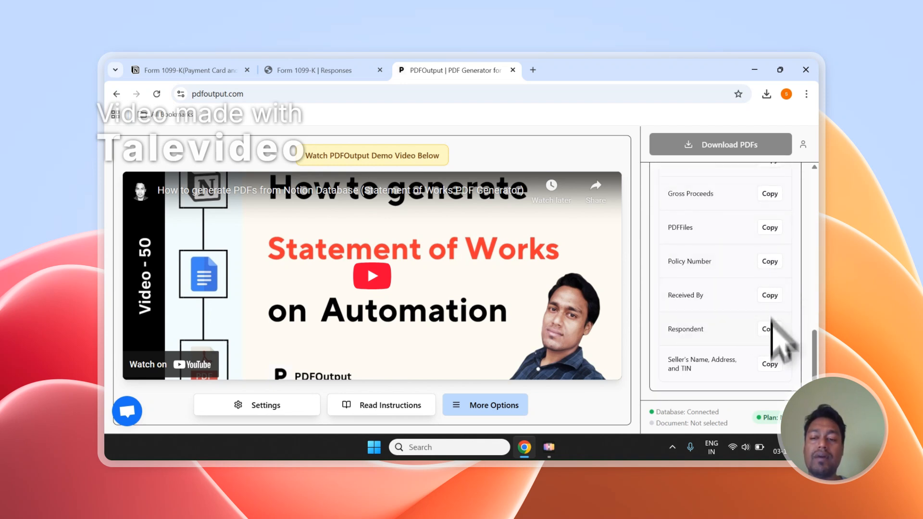
scroll(769, 317, up, 3)
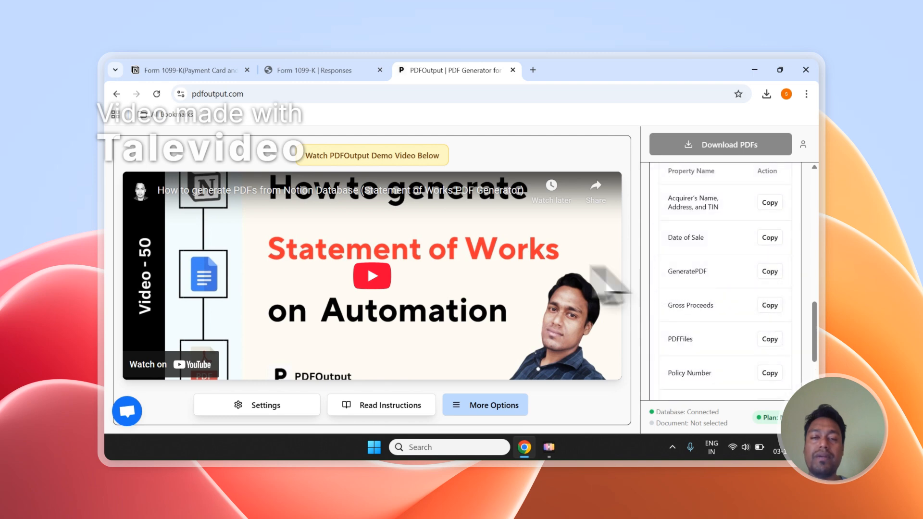
scroll(769, 317, up, 6)
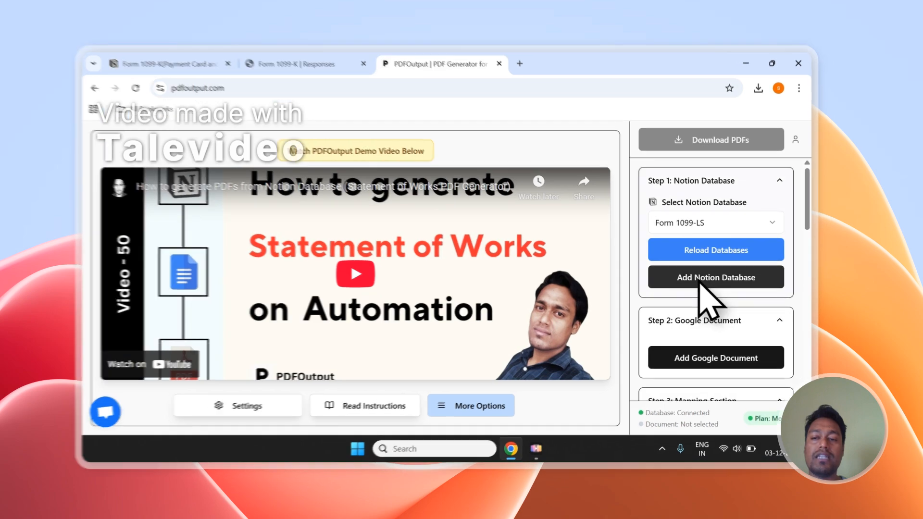
click(702, 282)
Copy the title "Form 1099-K" from the Notion database's responses page
click(312, 71)
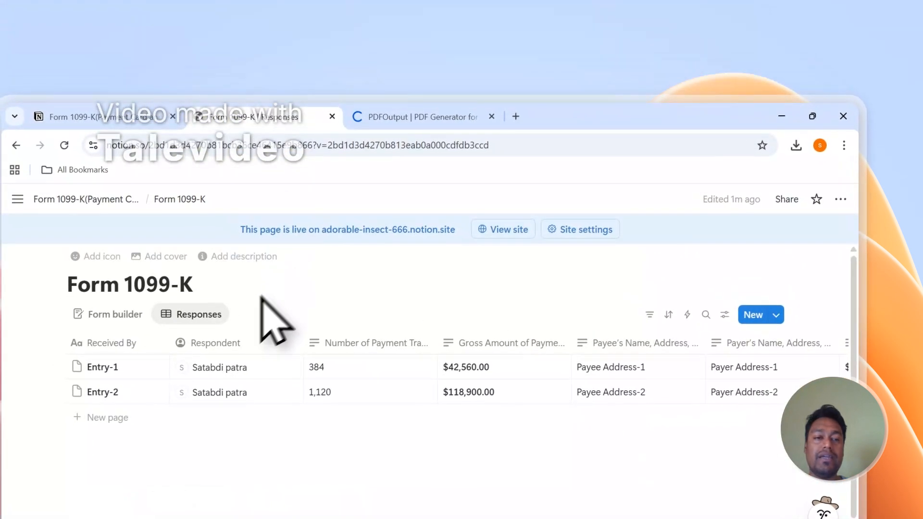
click(192, 118)
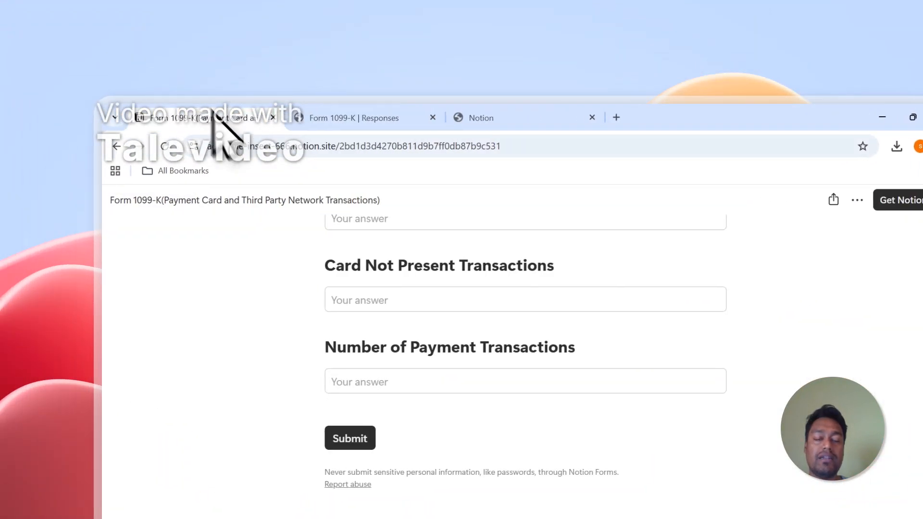
click(332, 118)
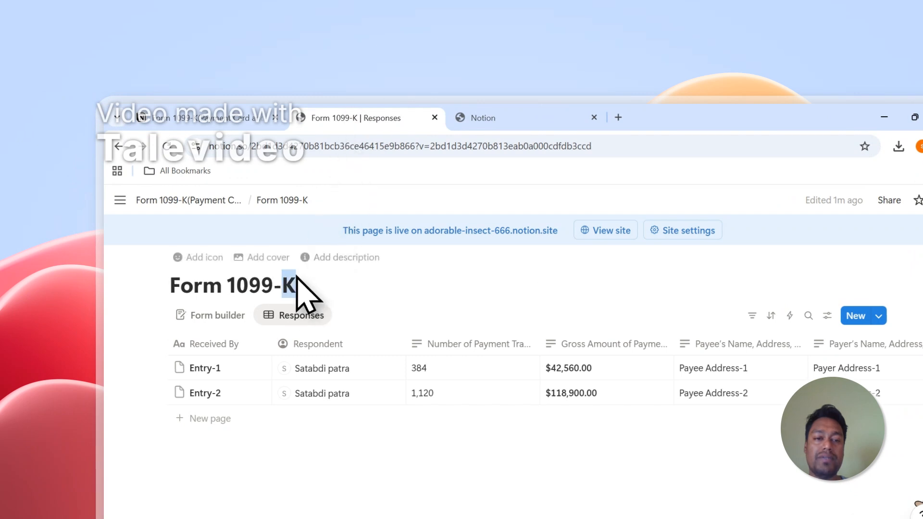
drag(296, 277, 199, 277)
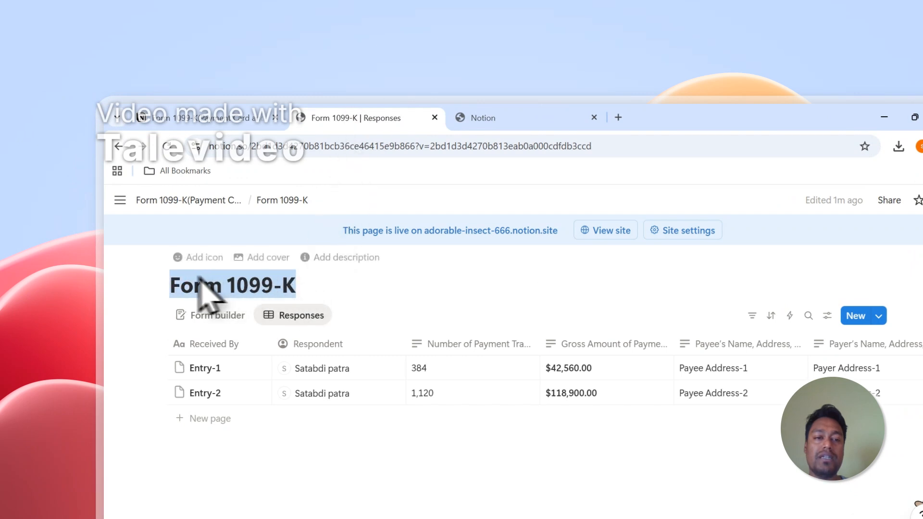
right_click(205, 288)
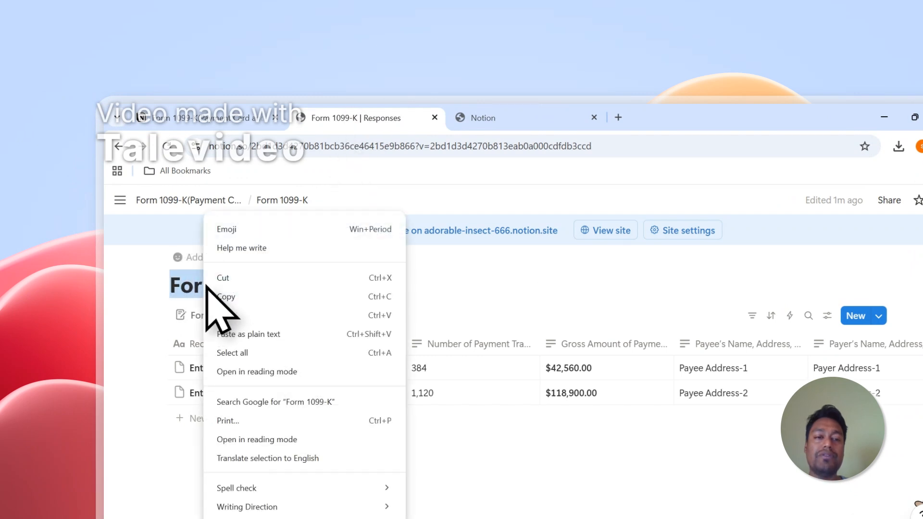
click(236, 298)
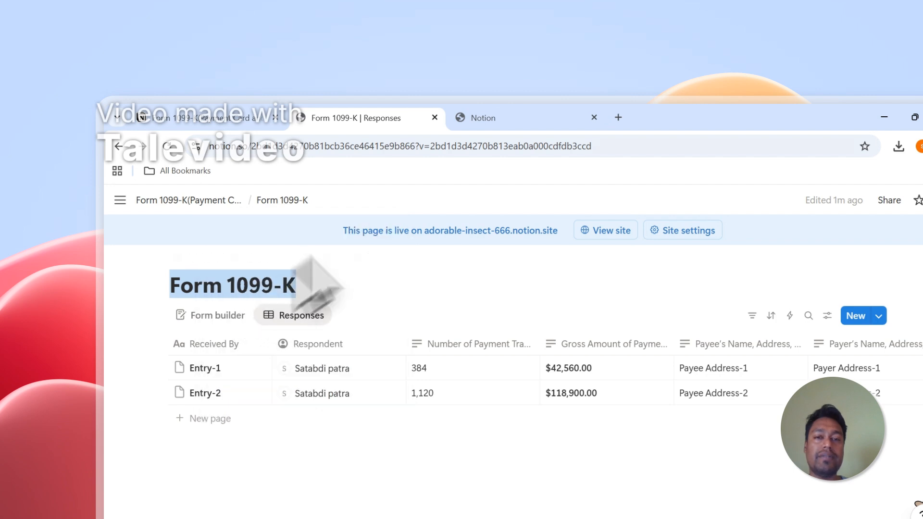
In the Notion connection request, search the pages for "Form 1099-K" and select the Form 1099-K database
click(502, 118)
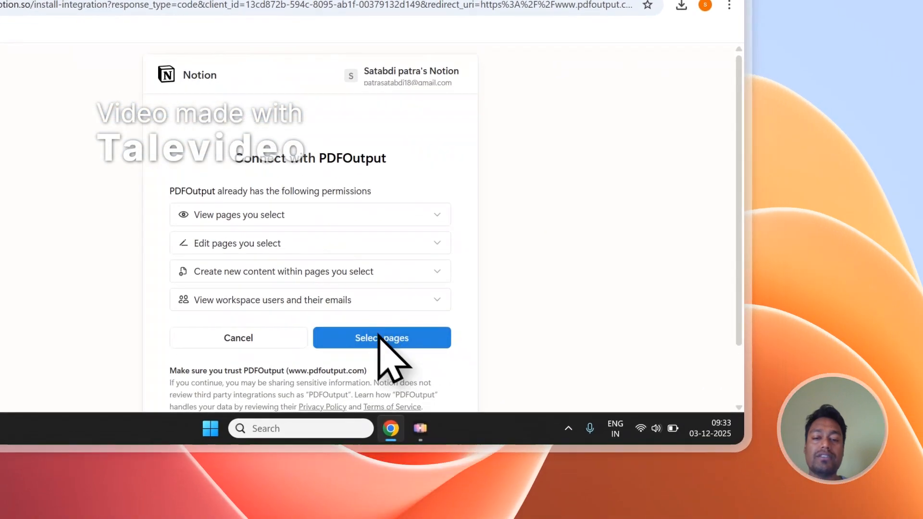
click(447, 416)
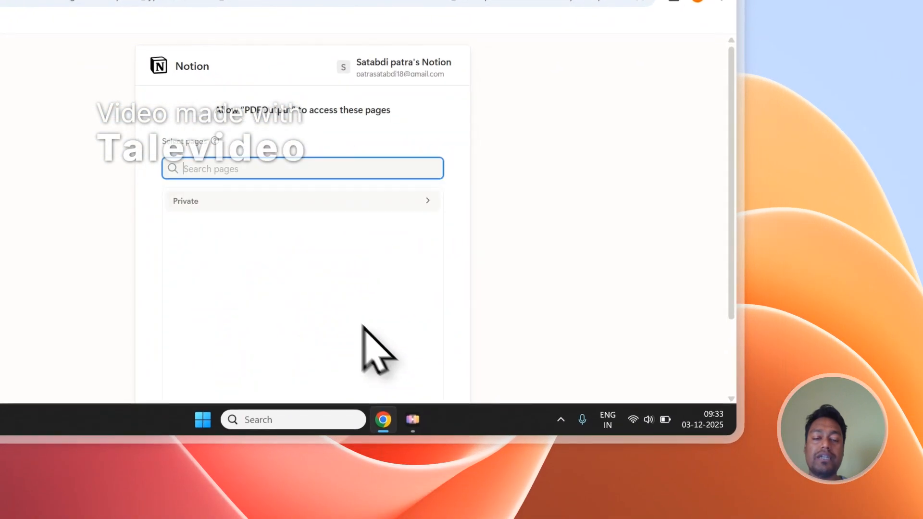
right_click(200, 173)
click(232, 250)
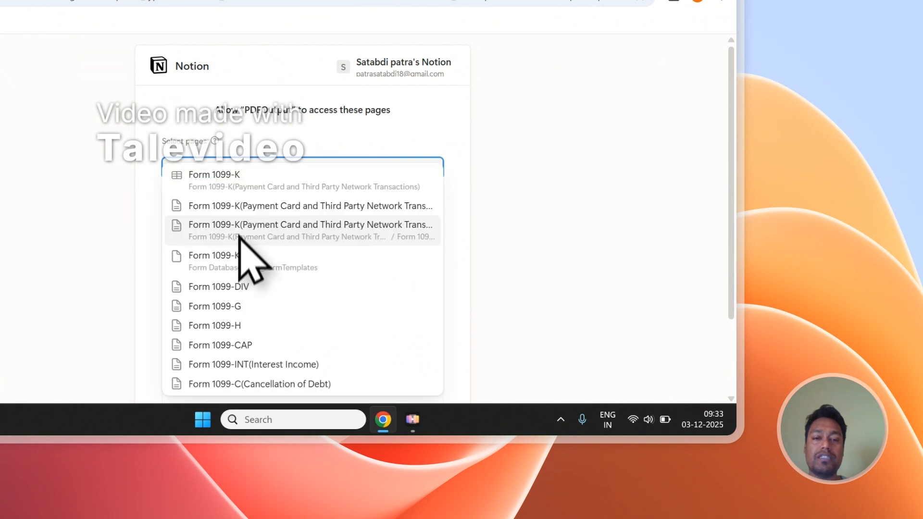
click(237, 183)
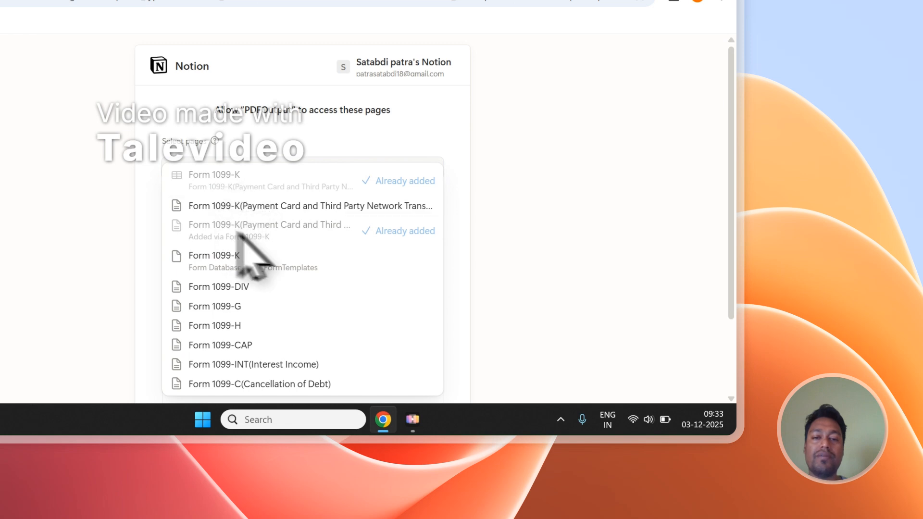
click(305, 156)
Review the pages selected for PDFOutput access and compare them with the Form 1099-K responses database
scroll(305, 163, down, 2)
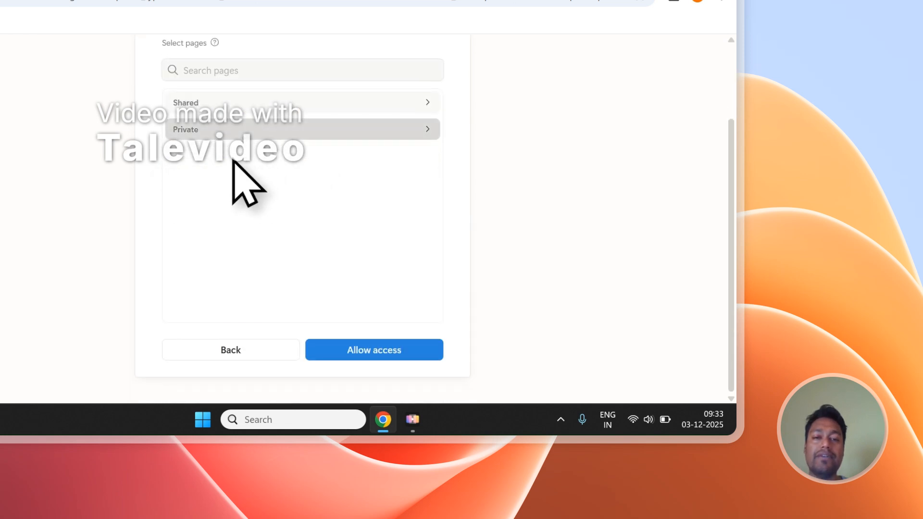
click(208, 71)
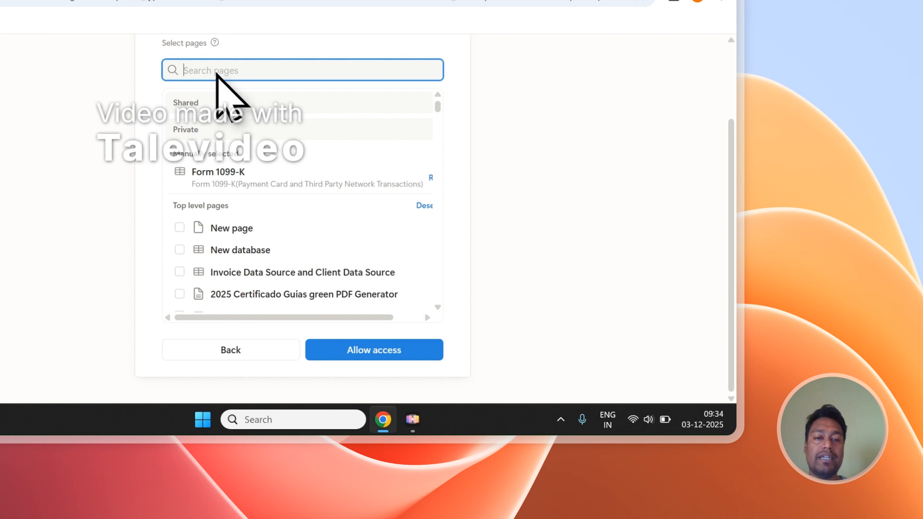
scroll(200, 168, down, 2)
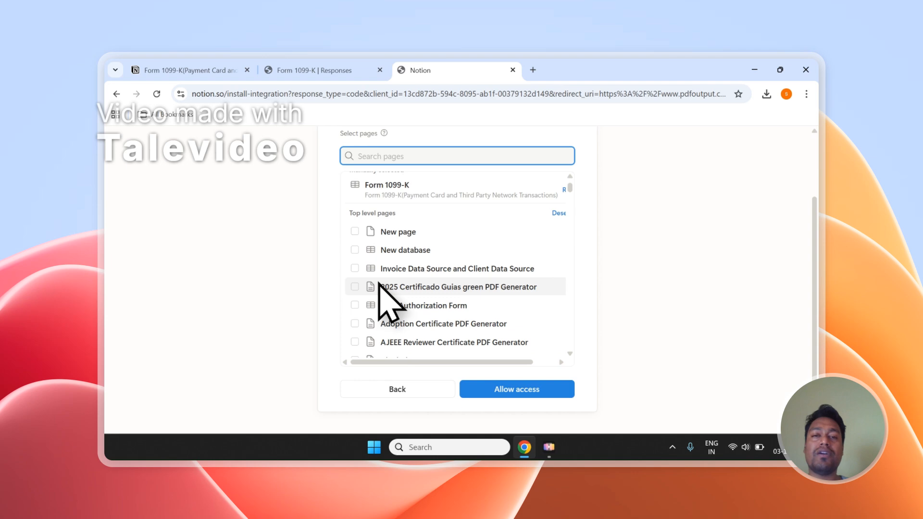
scroll(388, 282, up, 1)
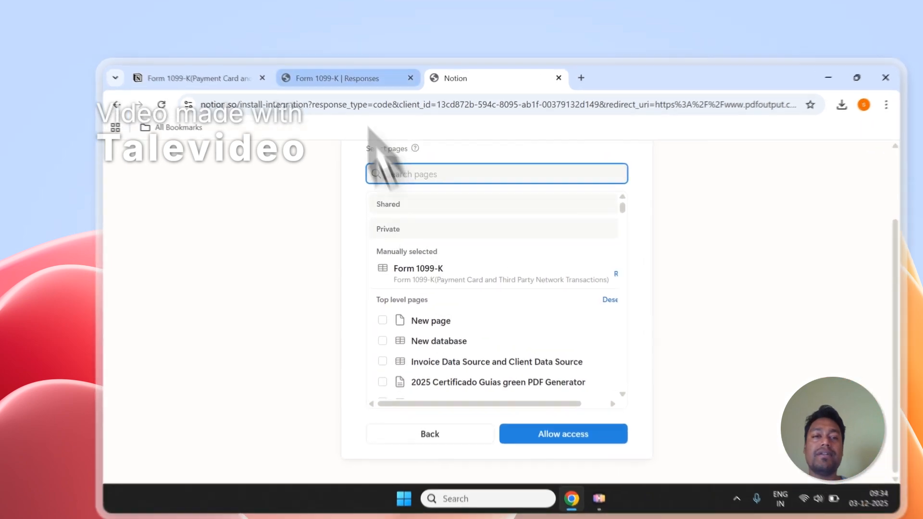
click(327, 71)
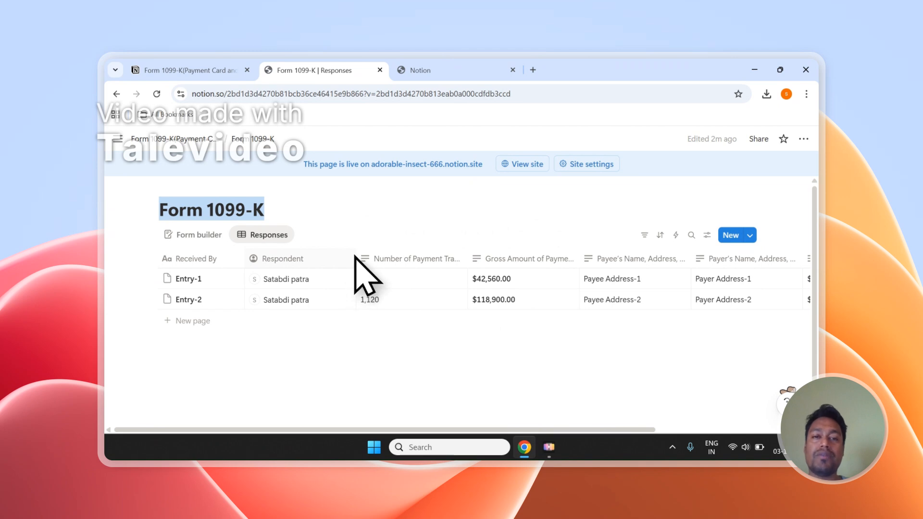
click(421, 71)
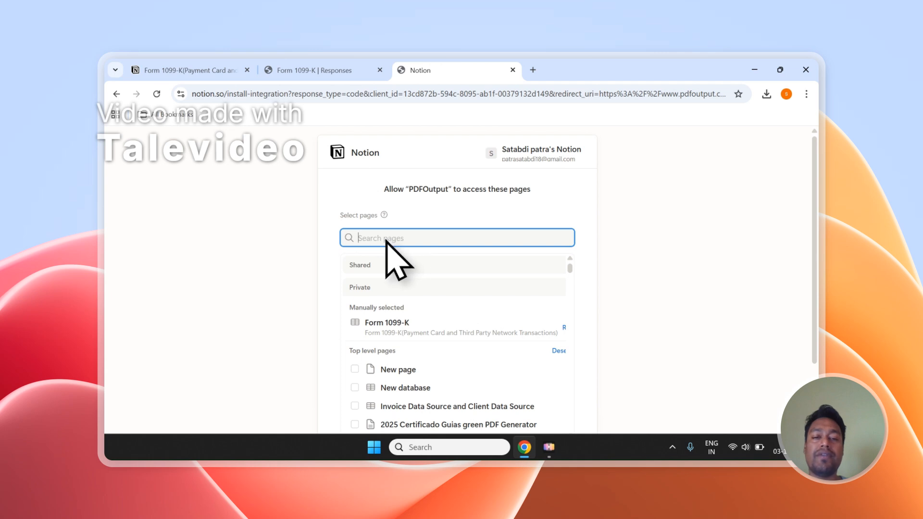
click(307, 70)
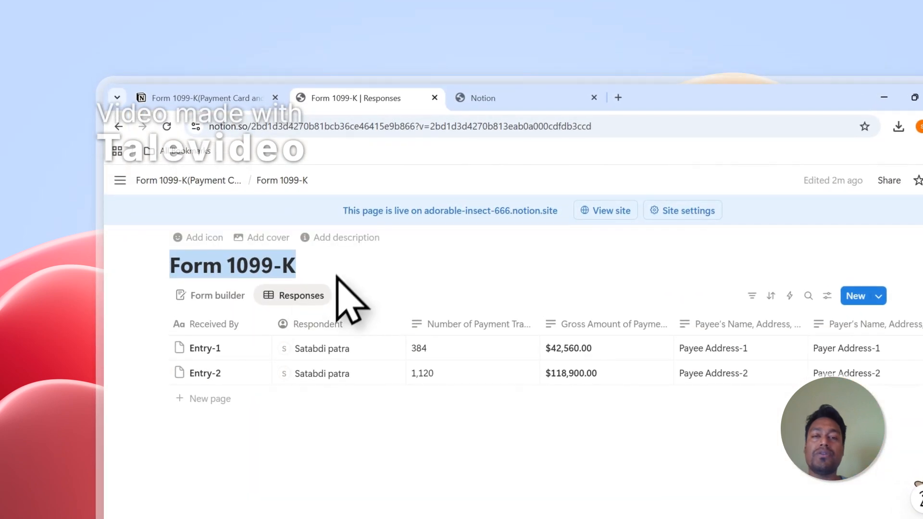
Return to the Notion connection request and allow PDFOutput to access the selected Form 1099-K database
click(502, 99)
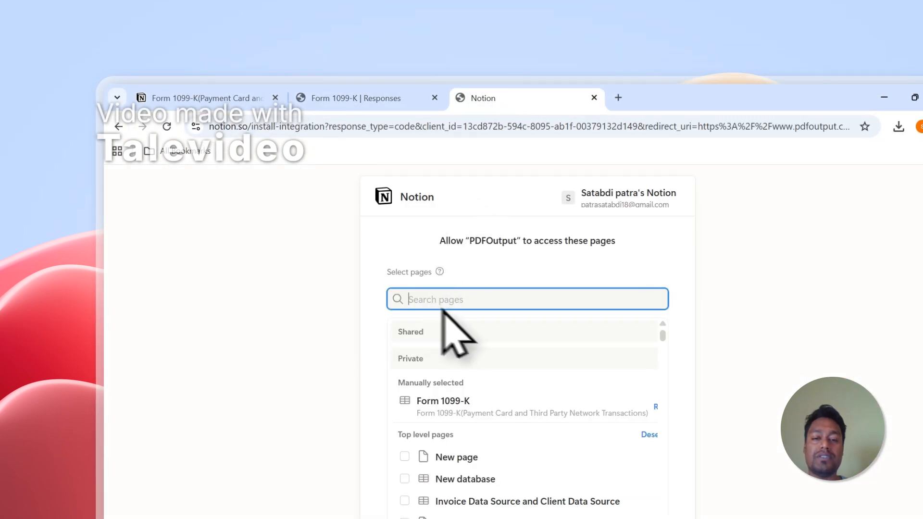
scroll(587, 371, down, 6)
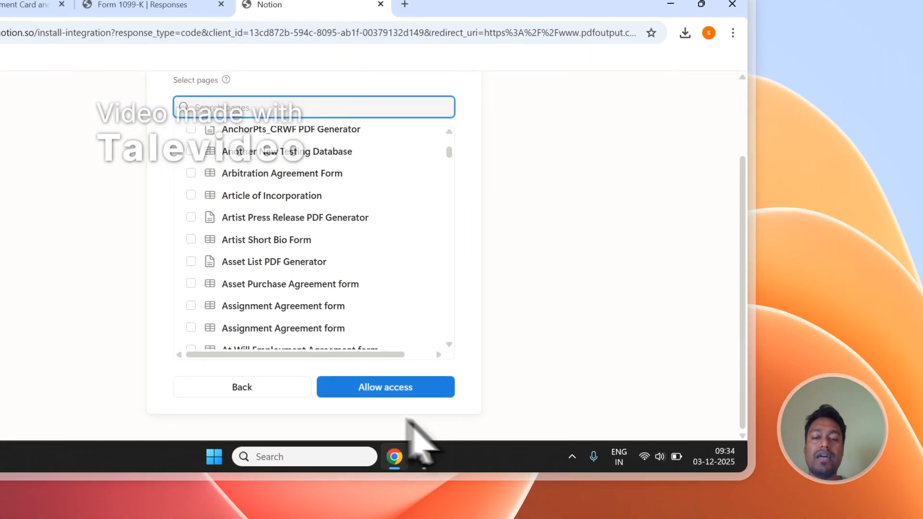
click(584, 479)
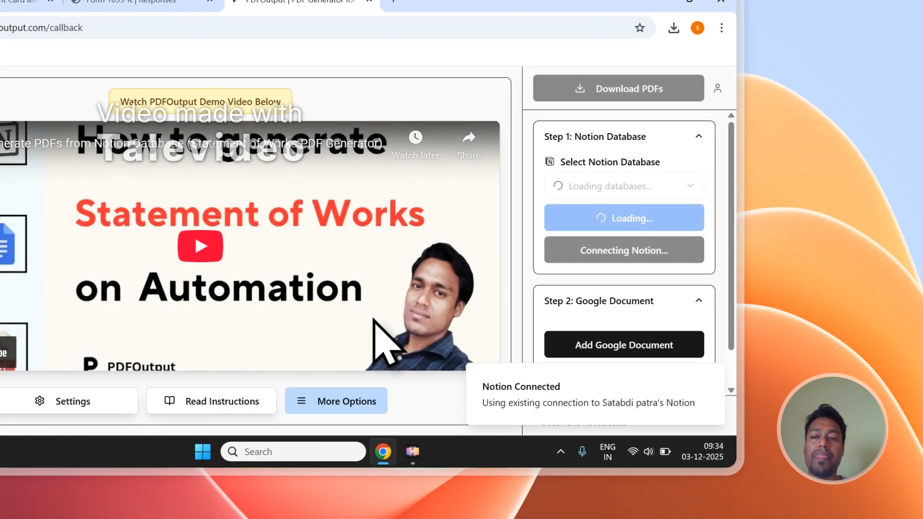
Choose Form 1099-K as the Notion database in PDFOutput's first setup step
click(190, 2)
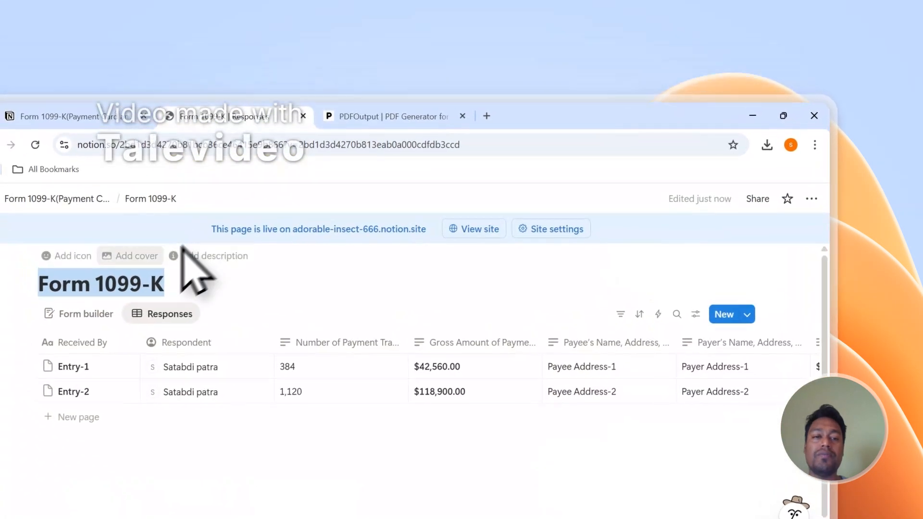
click(341, 118)
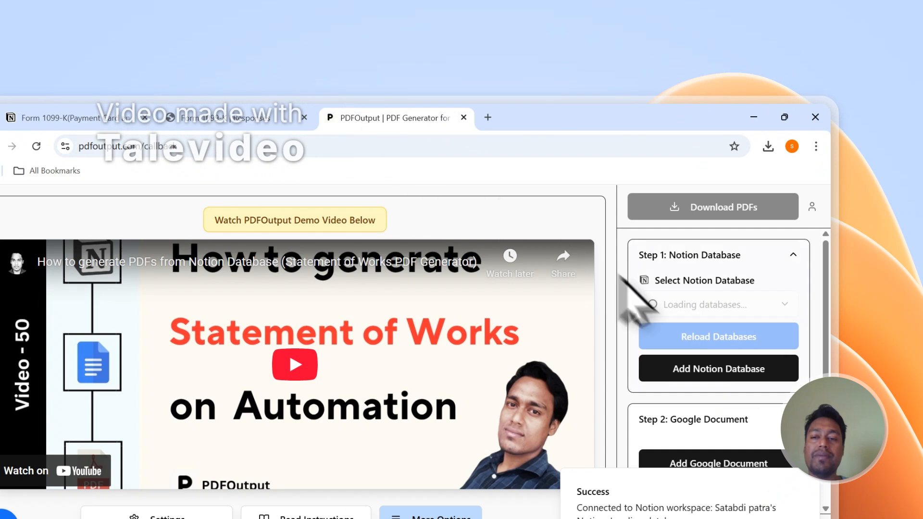
click(658, 307)
click(676, 331)
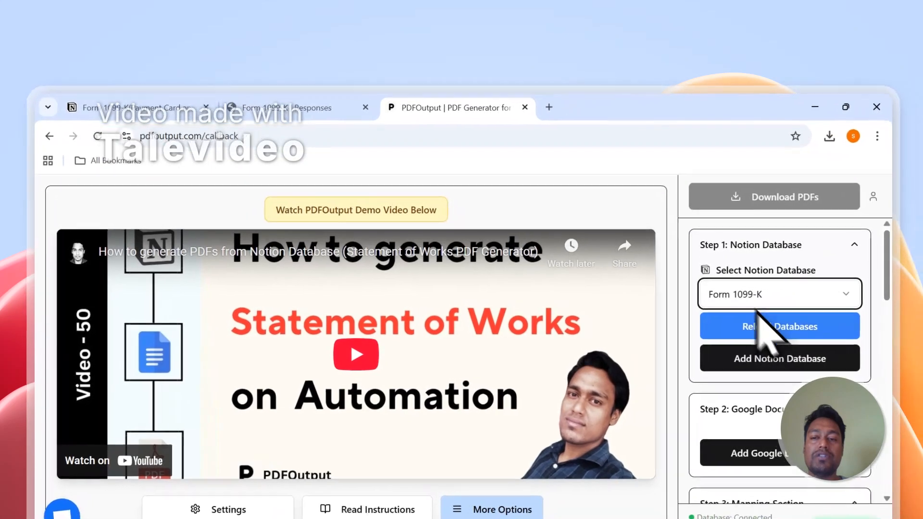
click(817, 306)
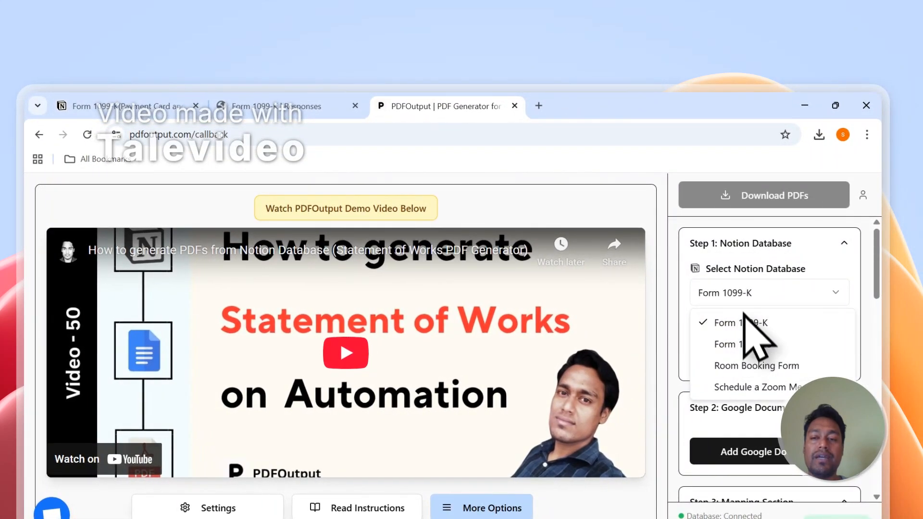
click(743, 318)
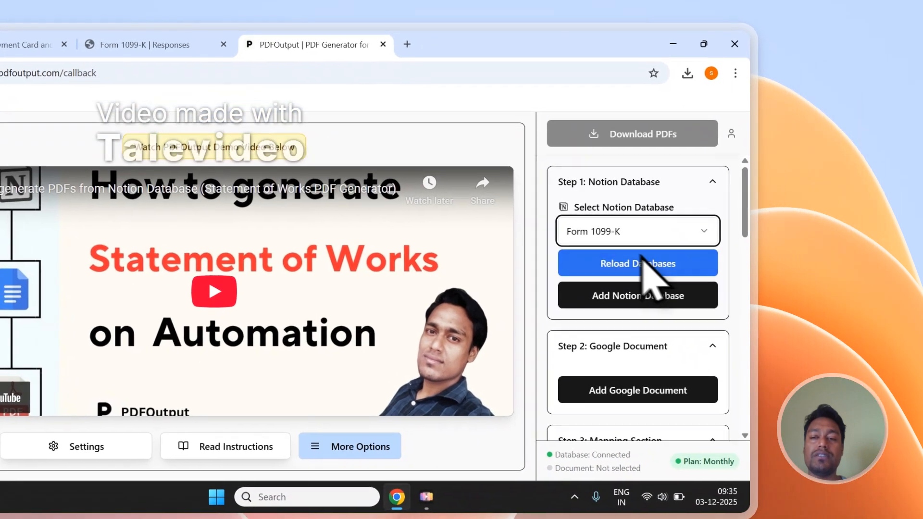
click(750, 296)
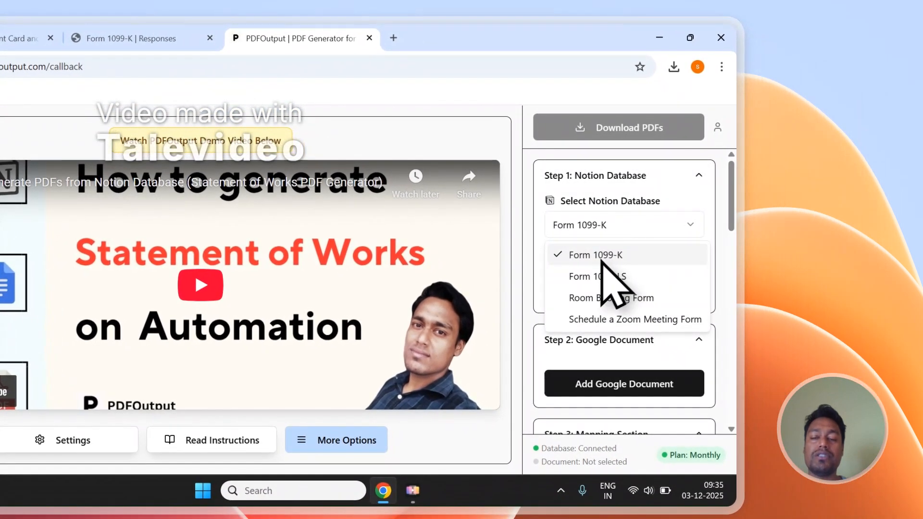
click(604, 256)
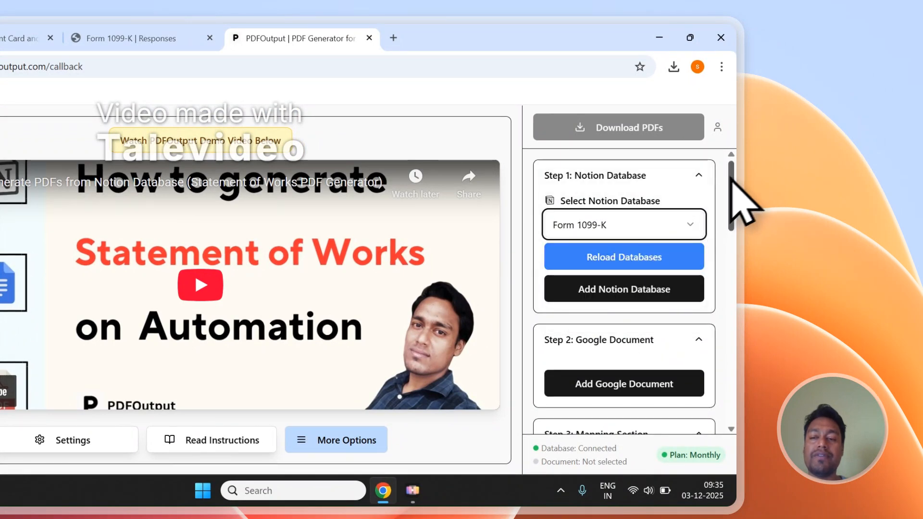
Review the Form 1099-K properties listed for mapping in PDFOutput and compare them with the columns of the Notion responses table
scroll(732, 202, down, 10)
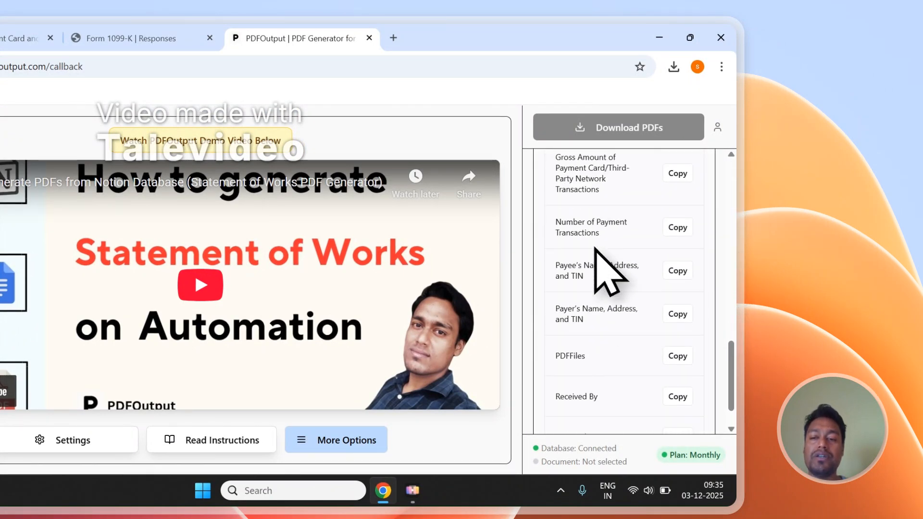
scroll(610, 272, down, 1)
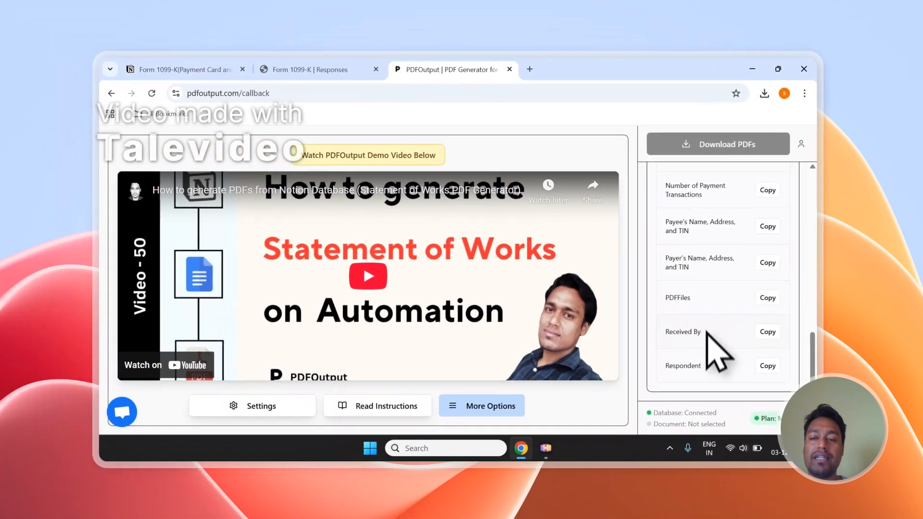
scroll(606, 350, up, 5)
scroll(717, 318, down, 5)
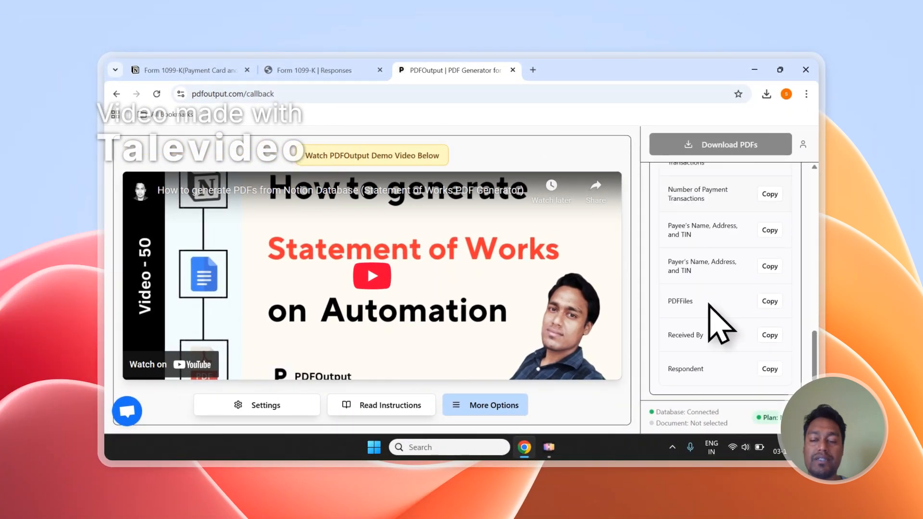
scroll(716, 319, up, 7)
scroll(716, 322, down, 1)
click(312, 70)
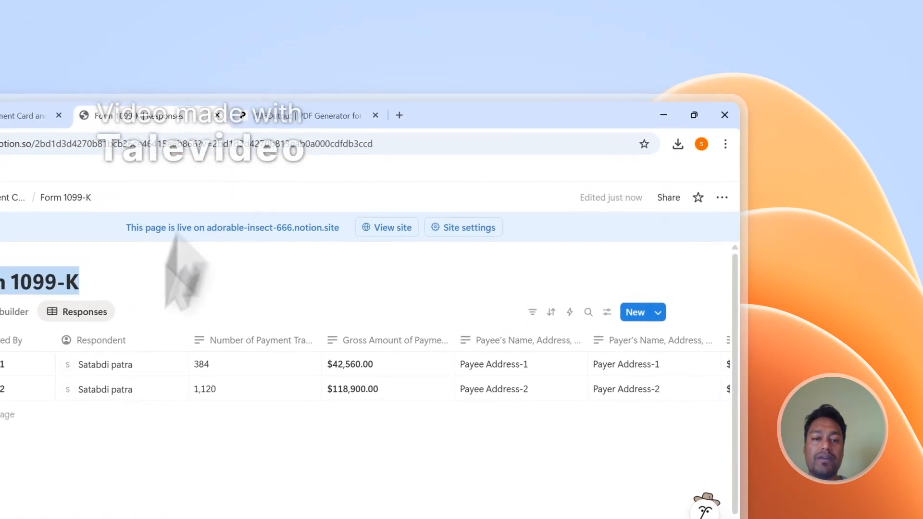
click(288, 120)
scroll(585, 392, down, 2)
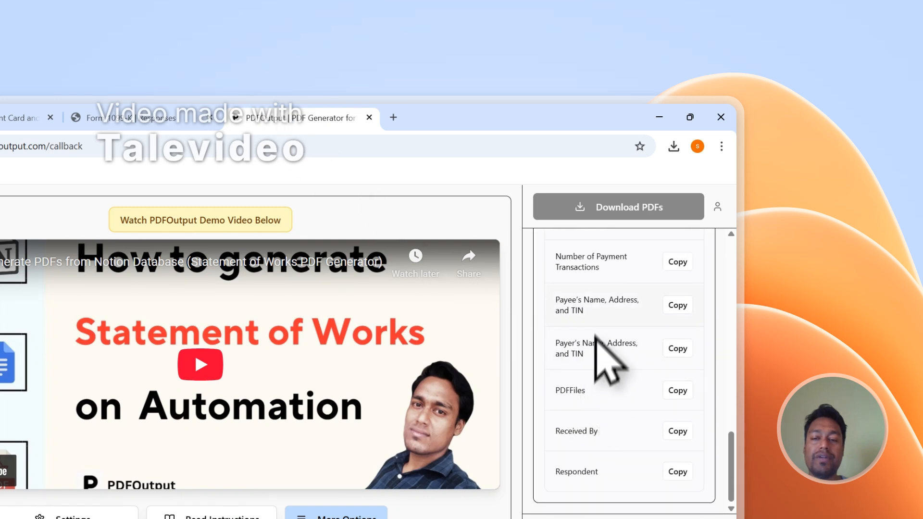
scroll(604, 359, up, 10)
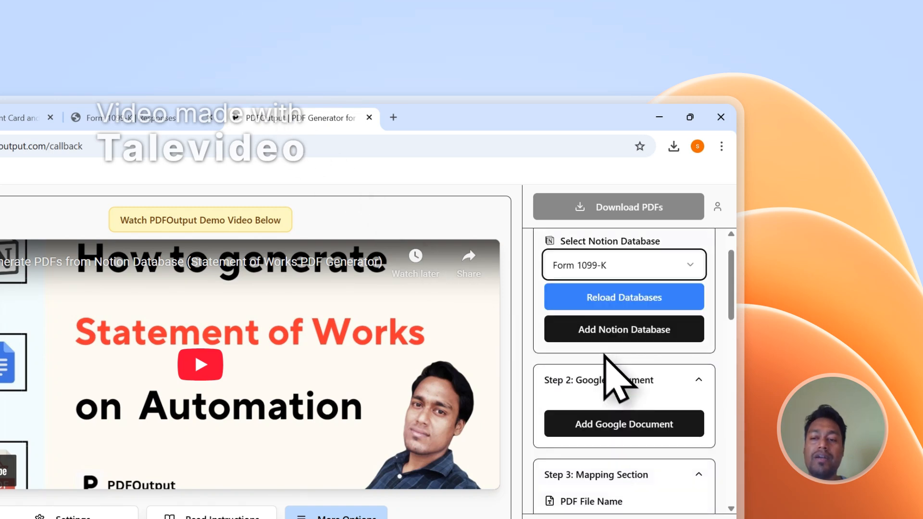
click(643, 425)
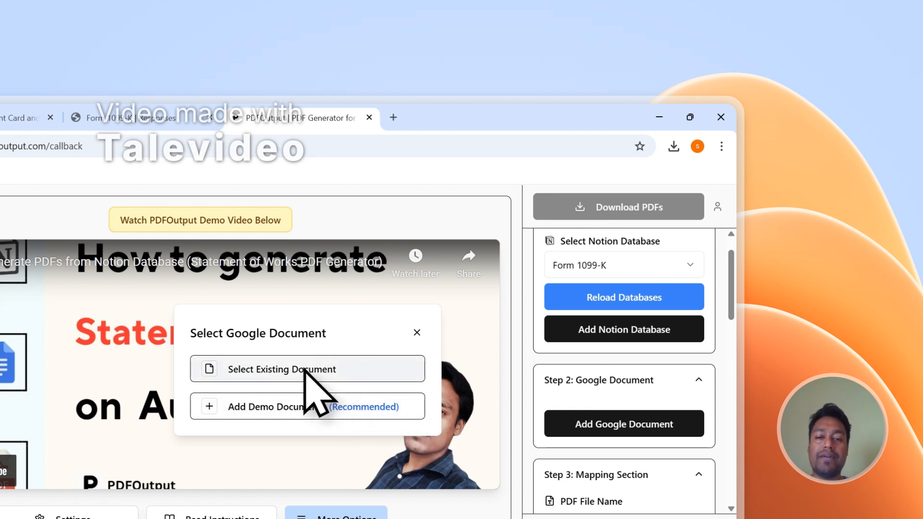
click(308, 372)
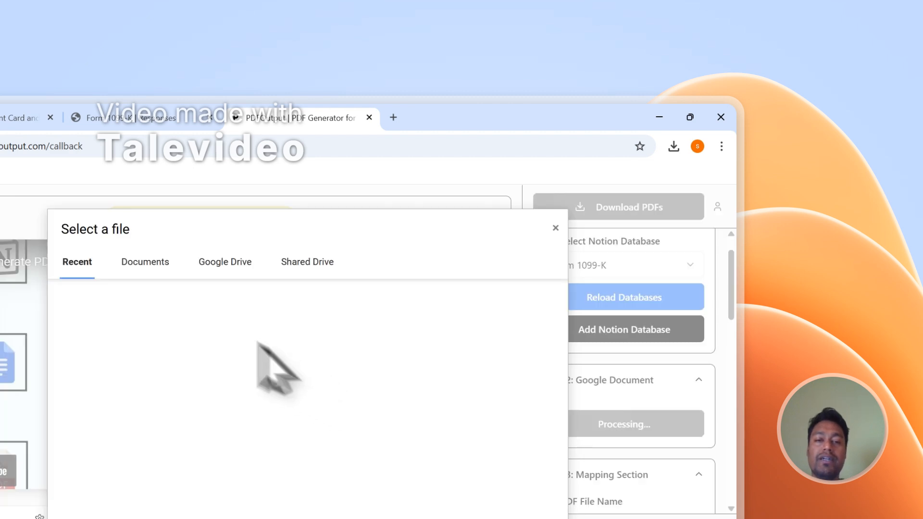
click(156, 269)
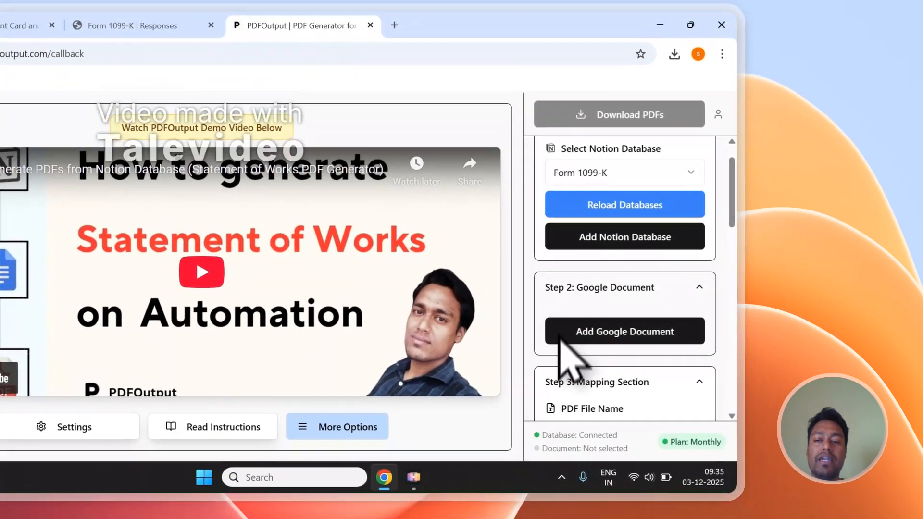
Add the recommended demo document as the Google Docs template and delete the introductory text and blank lines above its Placeholders heading
click(665, 331)
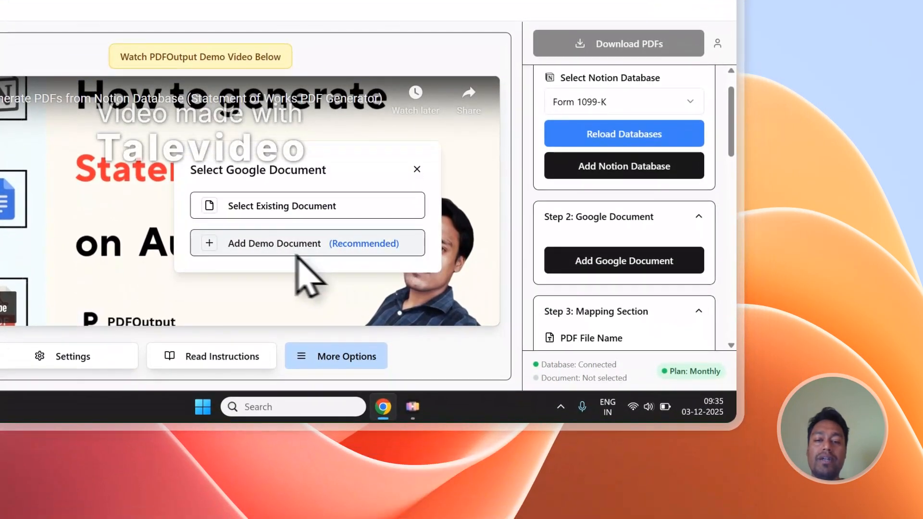
click(293, 256)
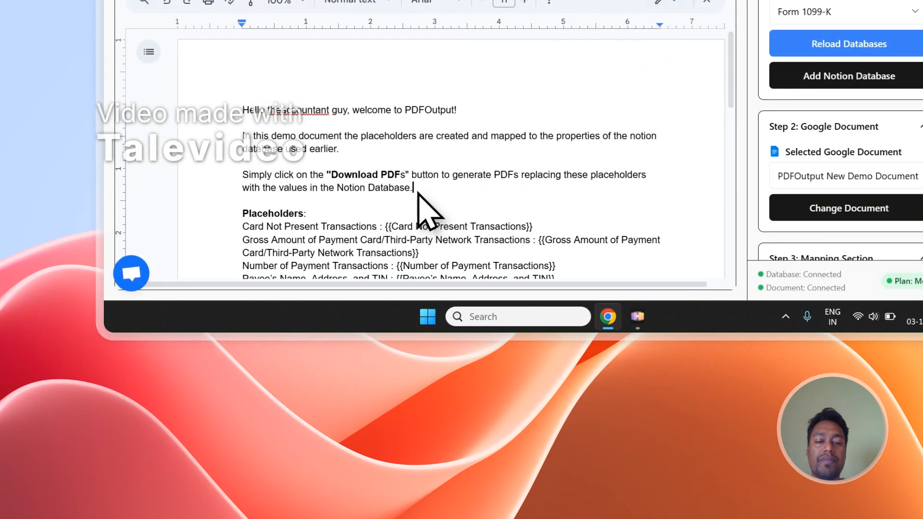
drag(417, 192, 228, 122)
key(BackSpace)
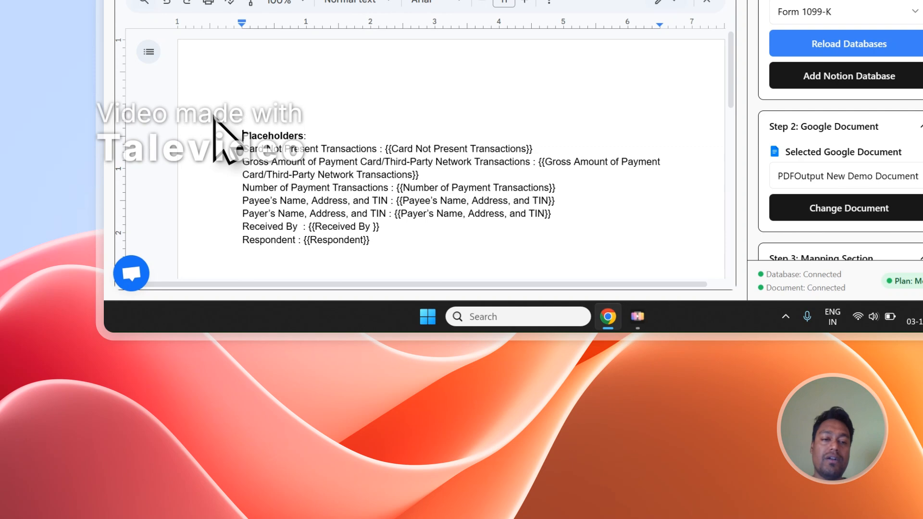
key(BackSpace)
key(BackSpace)
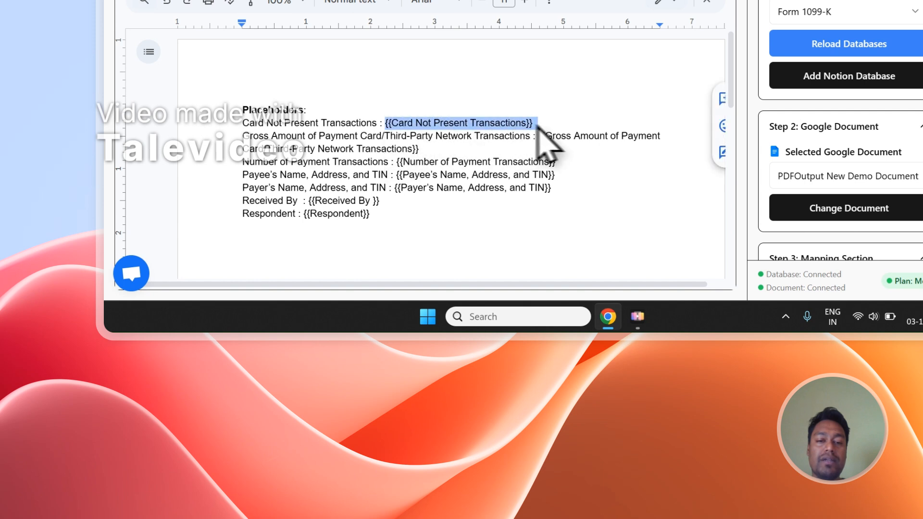
Examine the placeholders in the demo document and compare the payee and payer placeholders with the matching columns in the Notion responses
drag(540, 136, 542, 145)
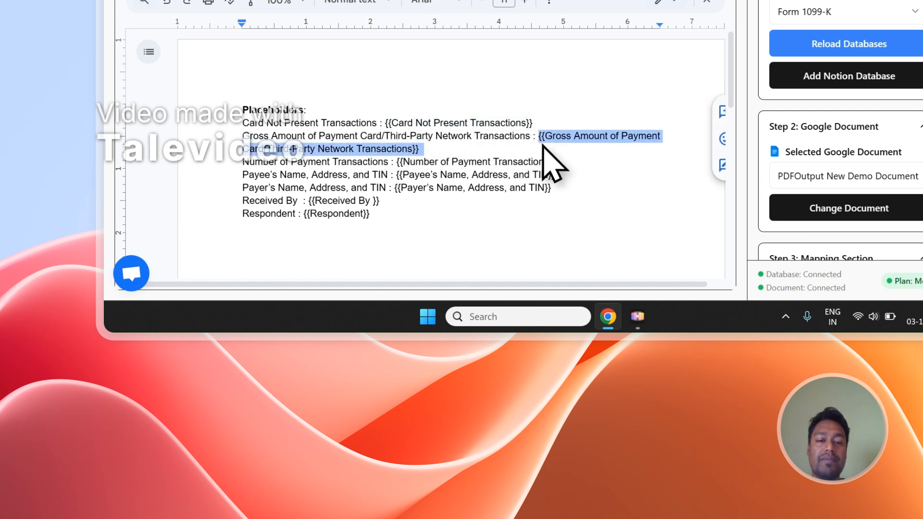
drag(397, 163, 538, 180)
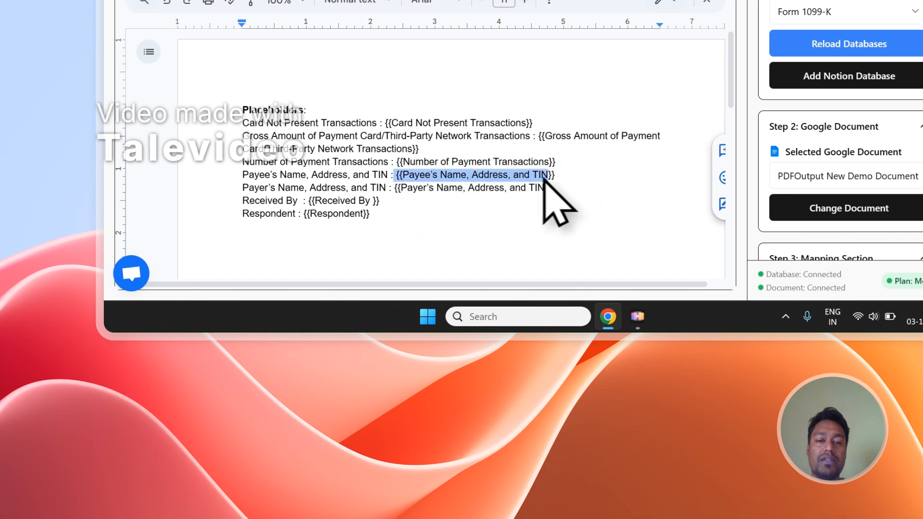
scroll(464, 136, down, 2)
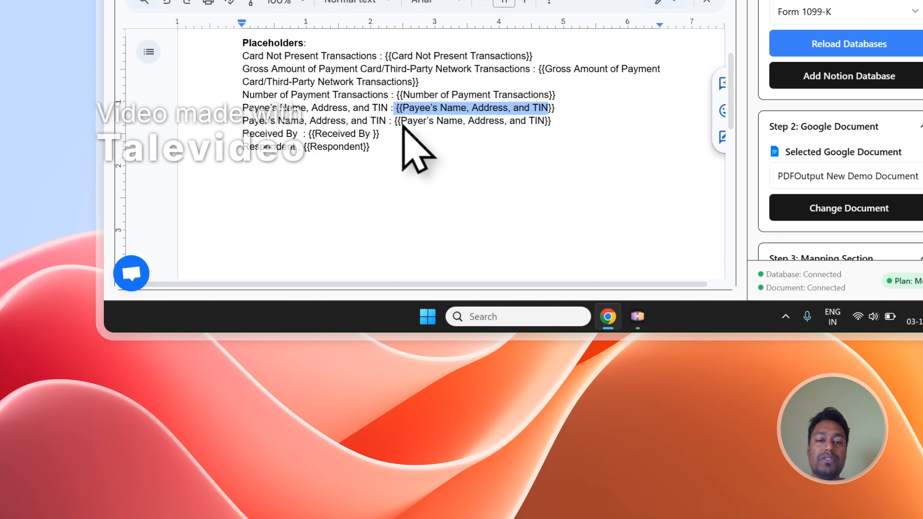
drag(396, 121, 480, 121)
click(392, 21)
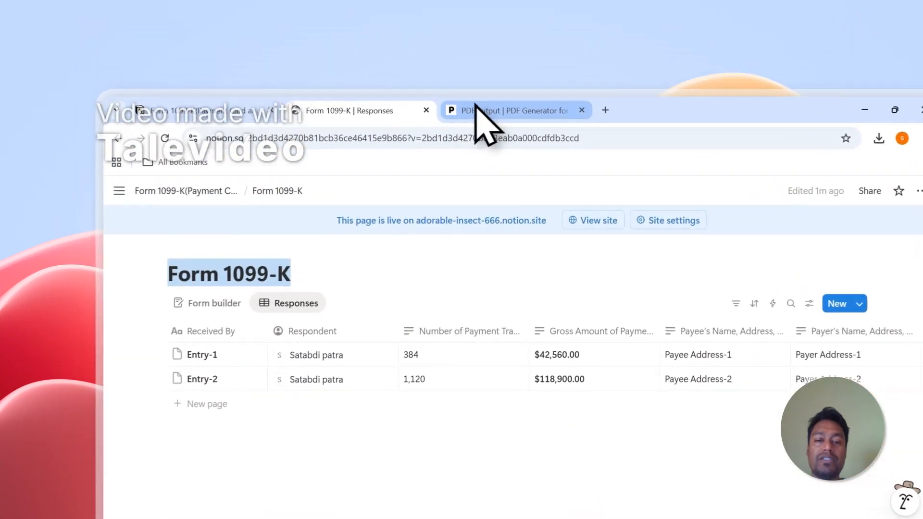
click(450, 70)
click(543, 329)
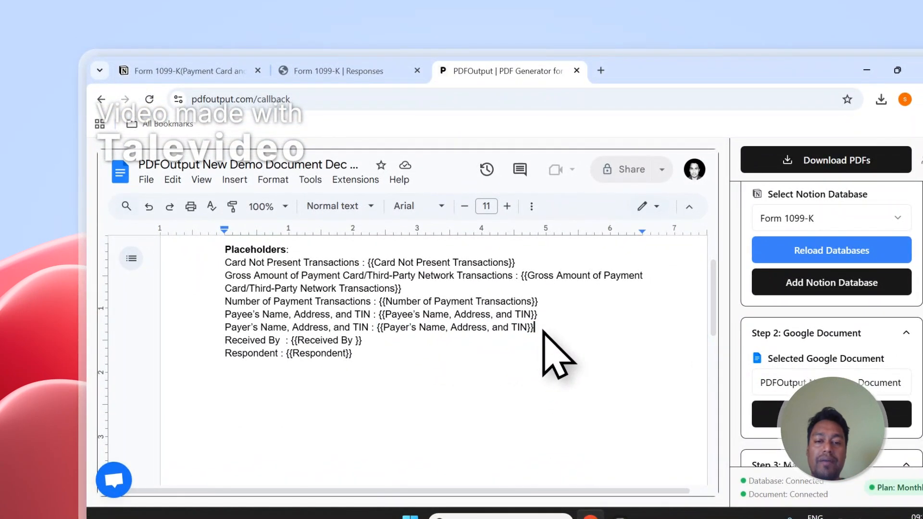
click(330, 70)
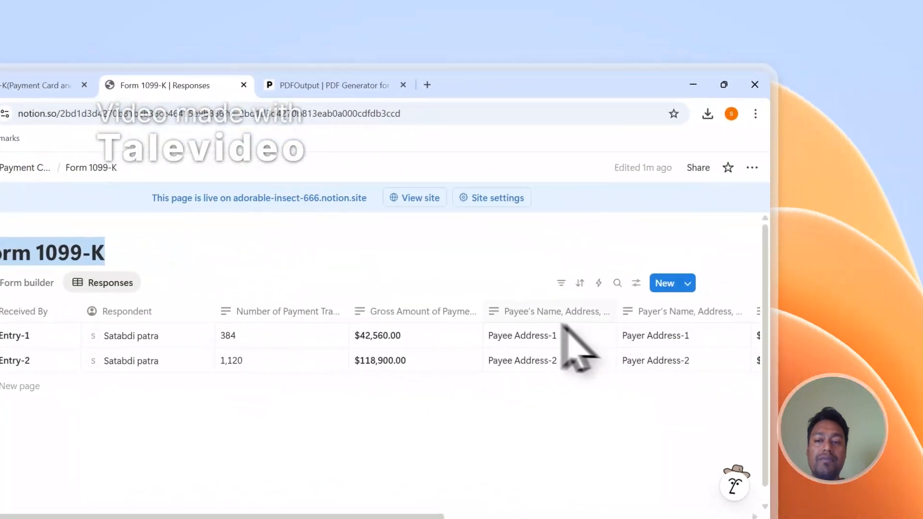
click(289, 73)
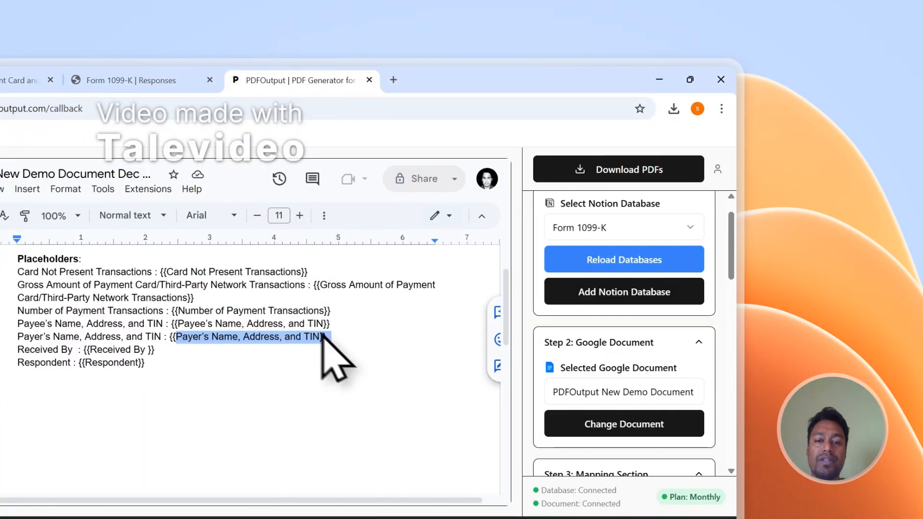
drag(331, 323, 198, 324)
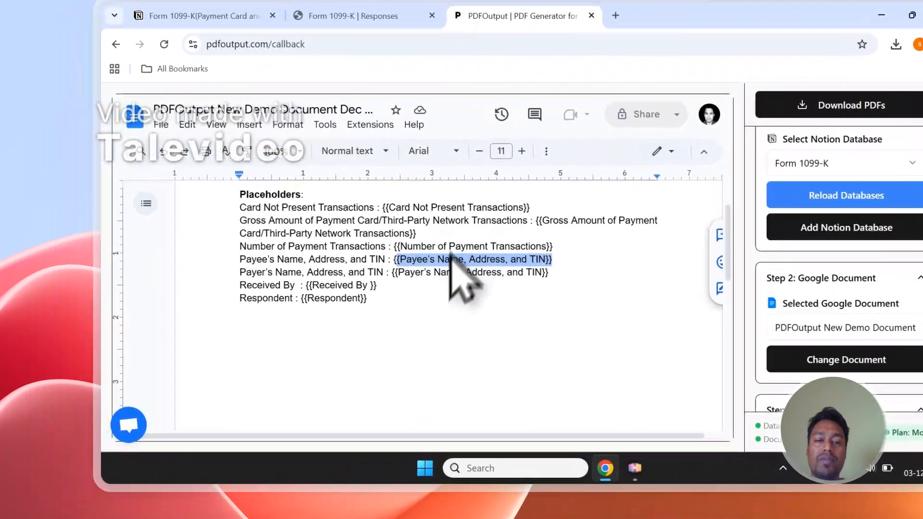
Copy the "Payer's Name, Address, and TIN" placeholder from the database properties in the mapping section
scroll(872, 249, down, 3)
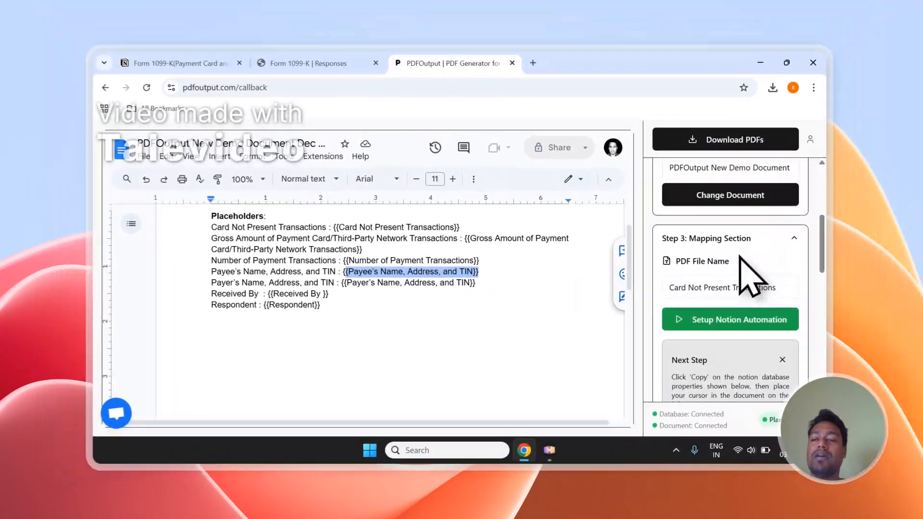
scroll(740, 257, down, 5)
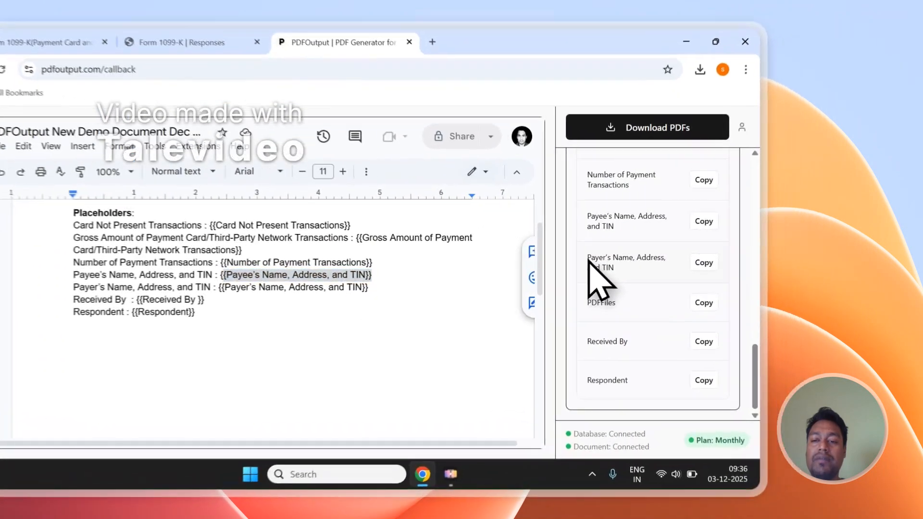
drag(666, 260, 769, 266)
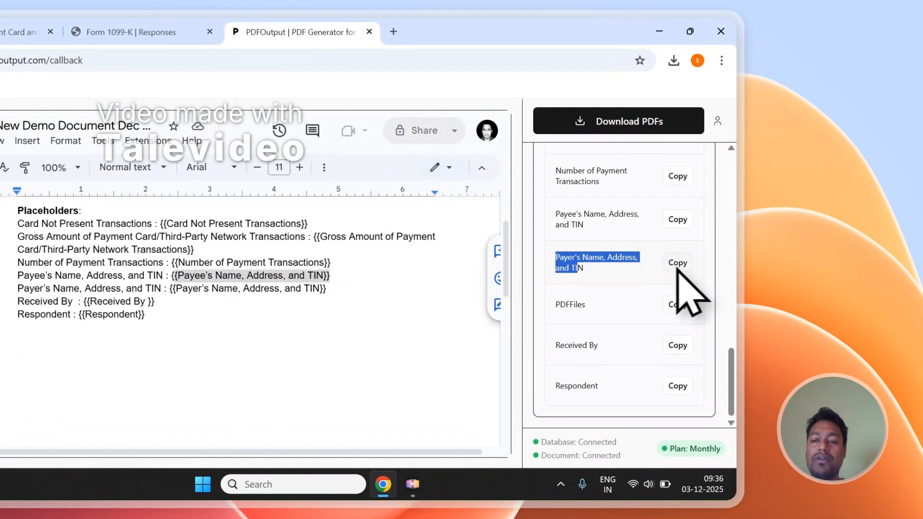
click(678, 264)
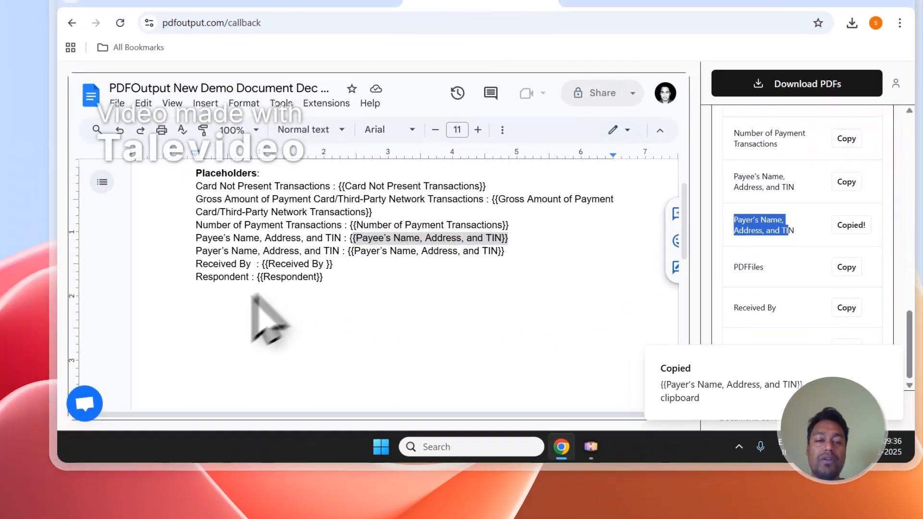
Insert the copied "Payer's Name, Address, and TIN" placeholder on a blank line below the Respondent placeholder
click(54, 353)
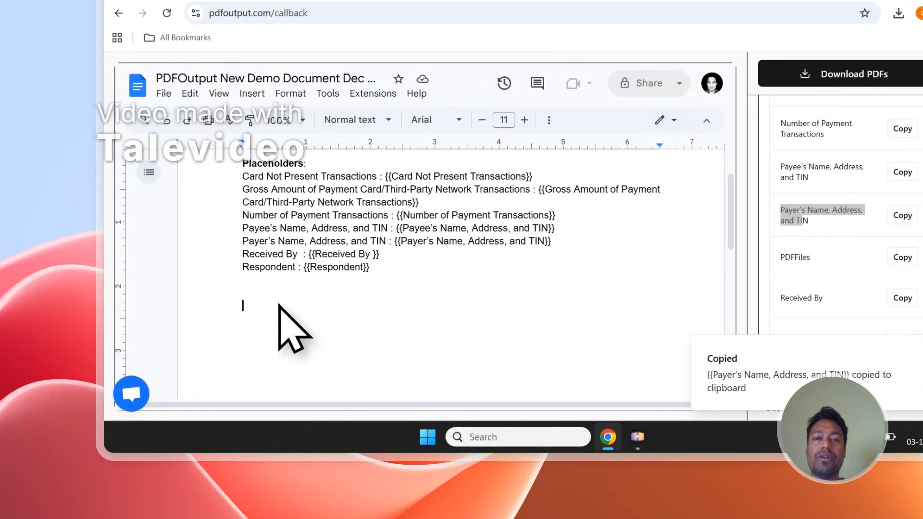
scroll(841, 279, up, 5)
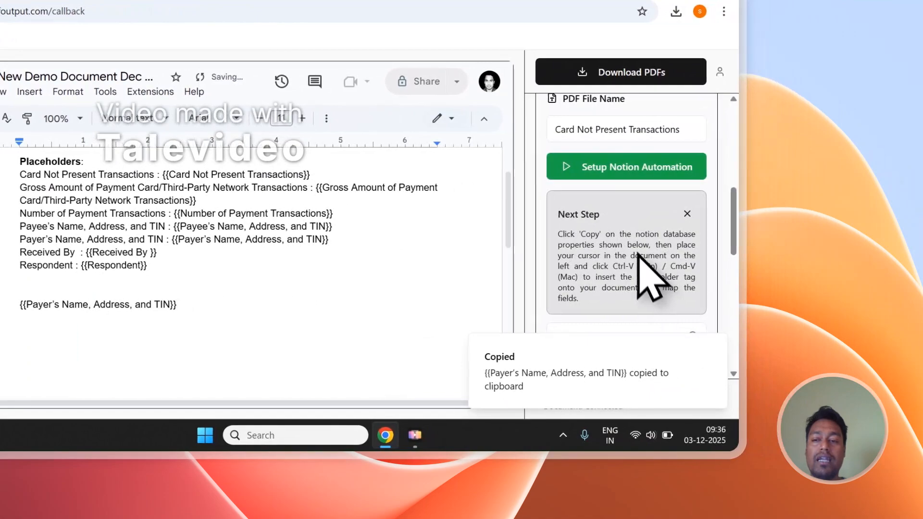
drag(611, 265, 608, 274)
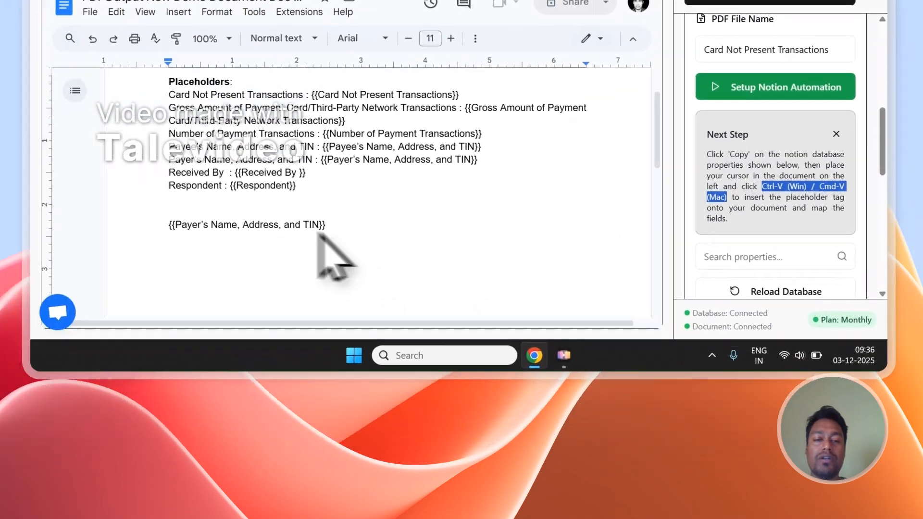
scroll(644, 259, down, 5)
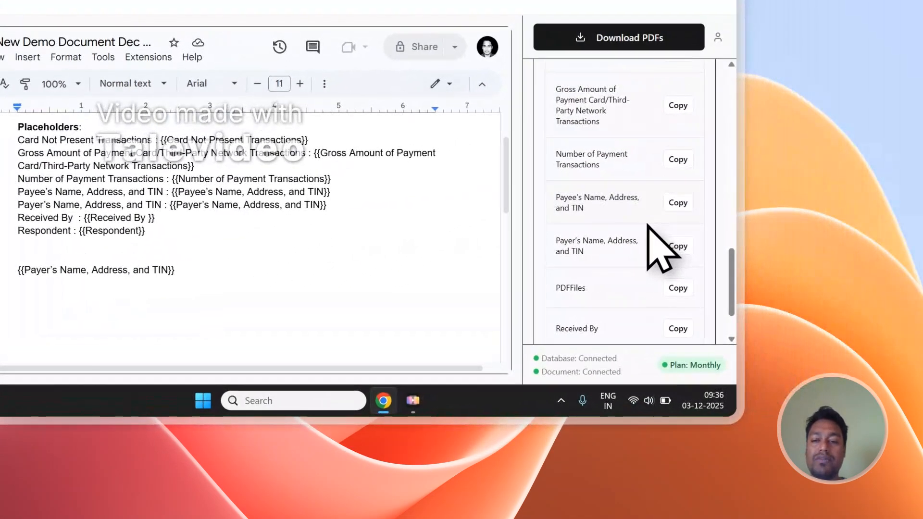
Insert the "Payee's Name, Address, and TIN" placeholder under the pasted payer placeholder and delete both added placeholders
click(676, 204)
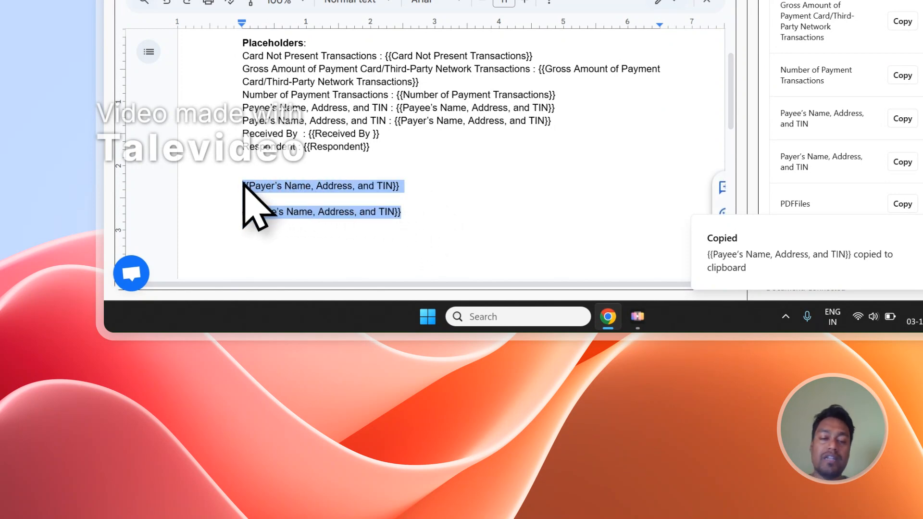
key(BackSpace)
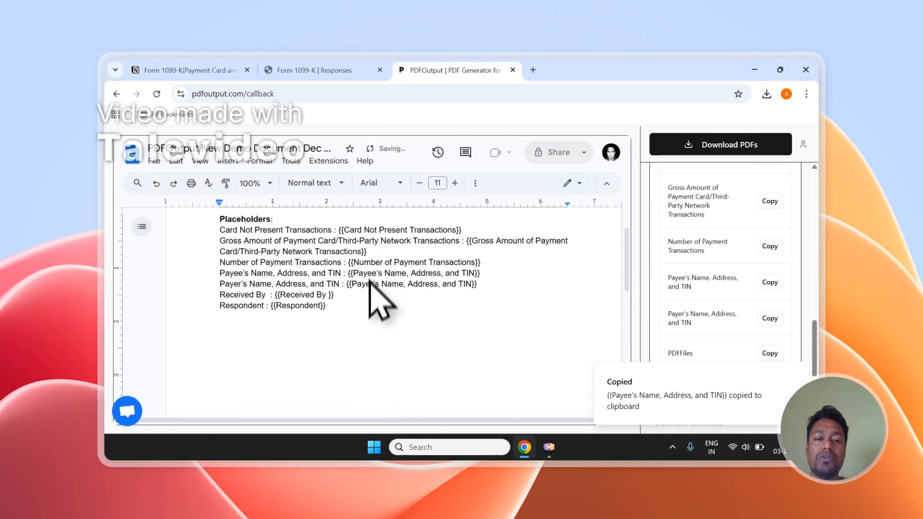
scroll(370, 293, up, 1)
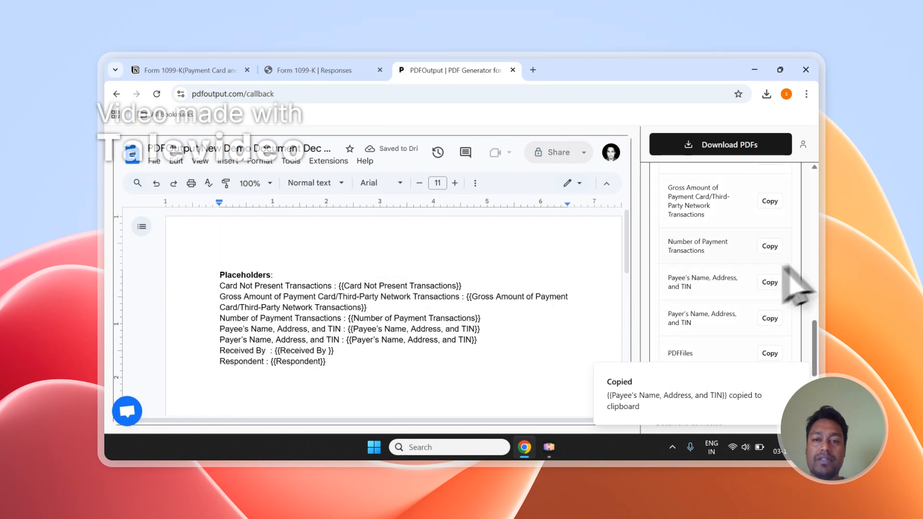
Check the columns of the Notion responses table and set the PDF file name in PDFOutput's mapping section to Received By
scroll(721, 268, up, 5)
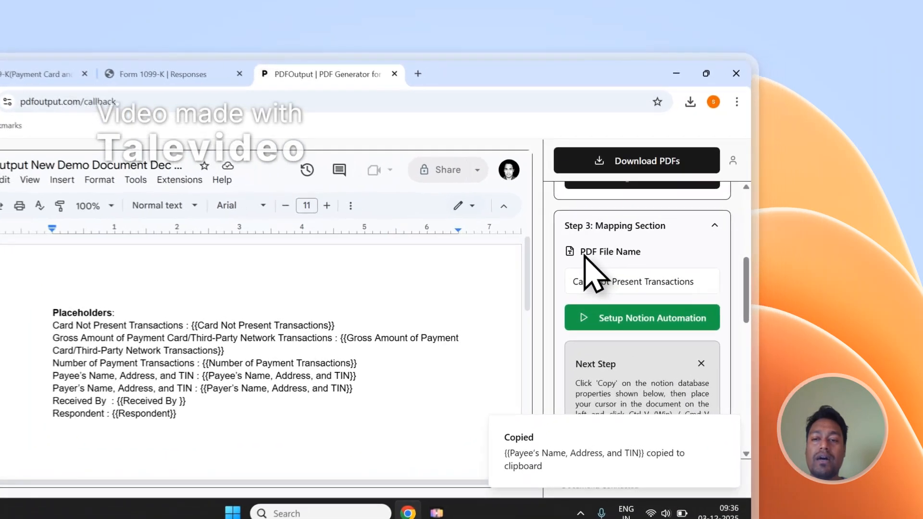
drag(672, 223, 721, 223)
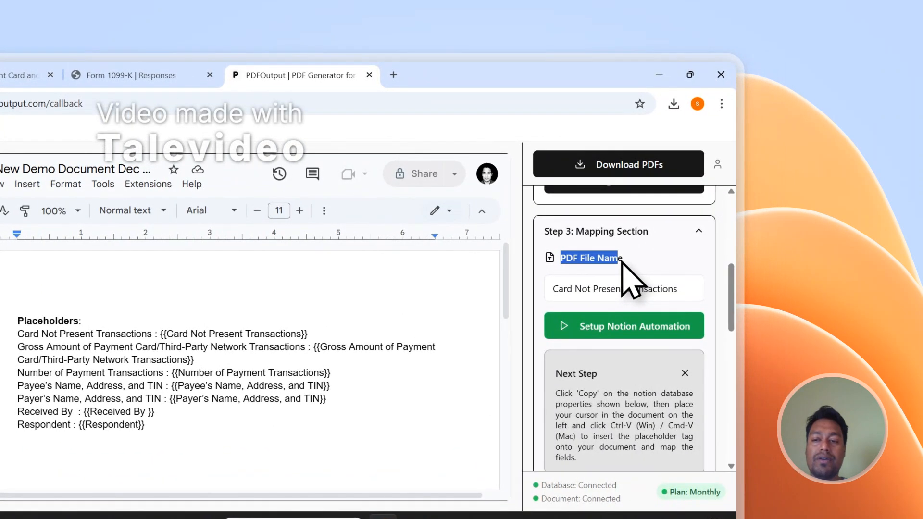
click(131, 75)
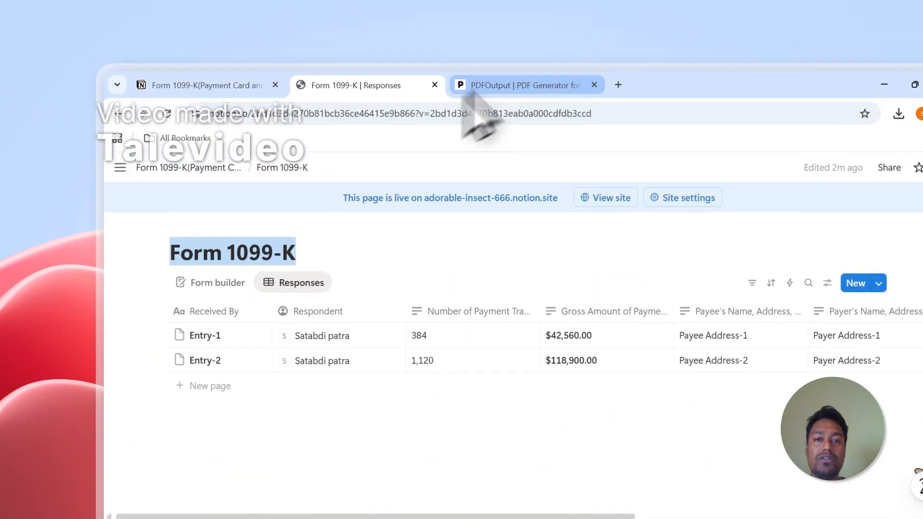
click(471, 34)
click(578, 260)
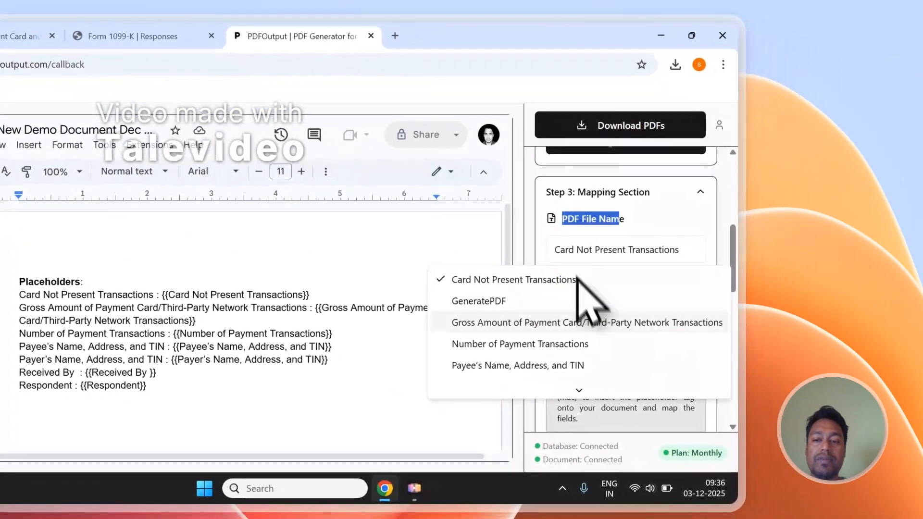
scroll(546, 408, down, 3)
click(526, 373)
Generate the PDFs for the Form 1099-K records and display the GeneratePDF and PDFFiles columns in the Notion responses
scroll(625, 250, up, 10)
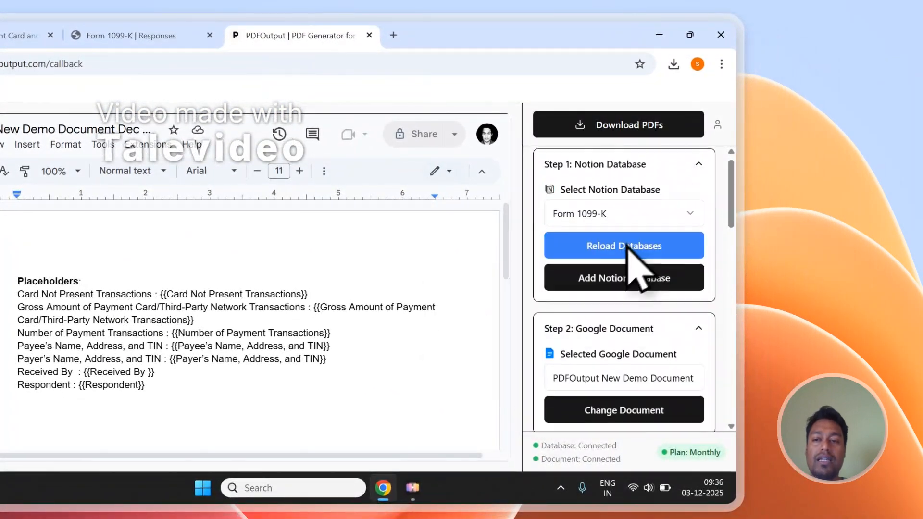
click(600, 135)
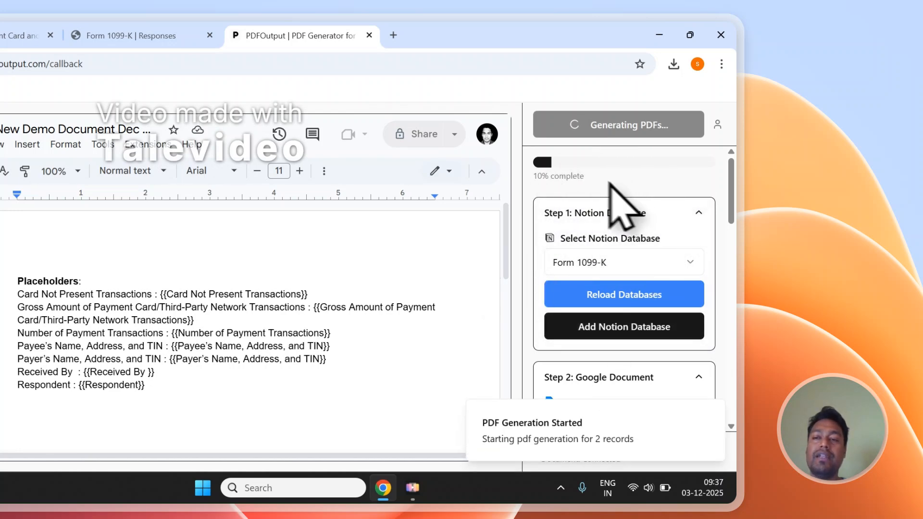
click(154, 29)
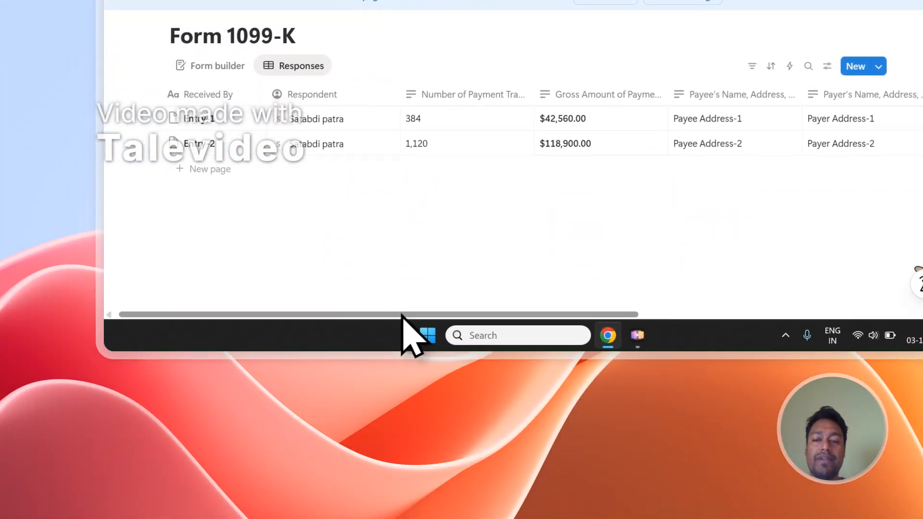
drag(402, 315, 769, 318)
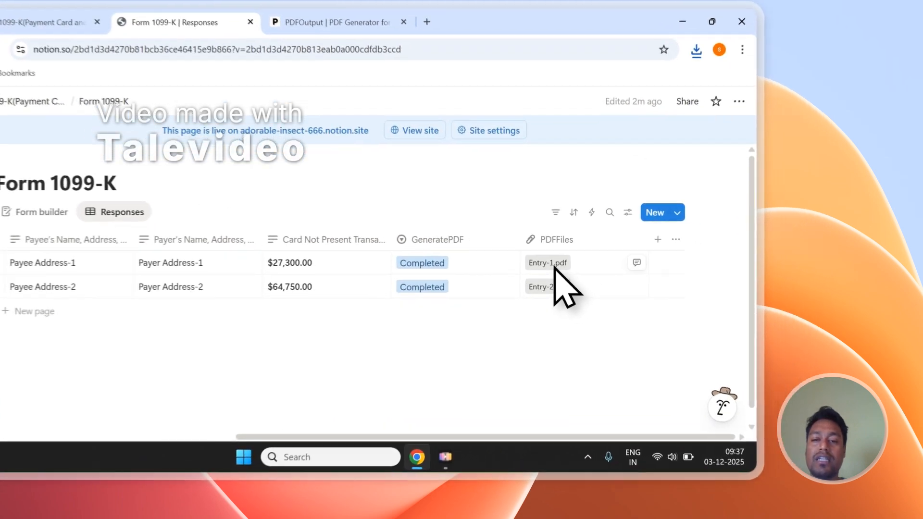
Open Entry-1.pdf and Entry-2.pdf from the PDFFiles column and review the filled-in values in Entry-1
click(645, 283)
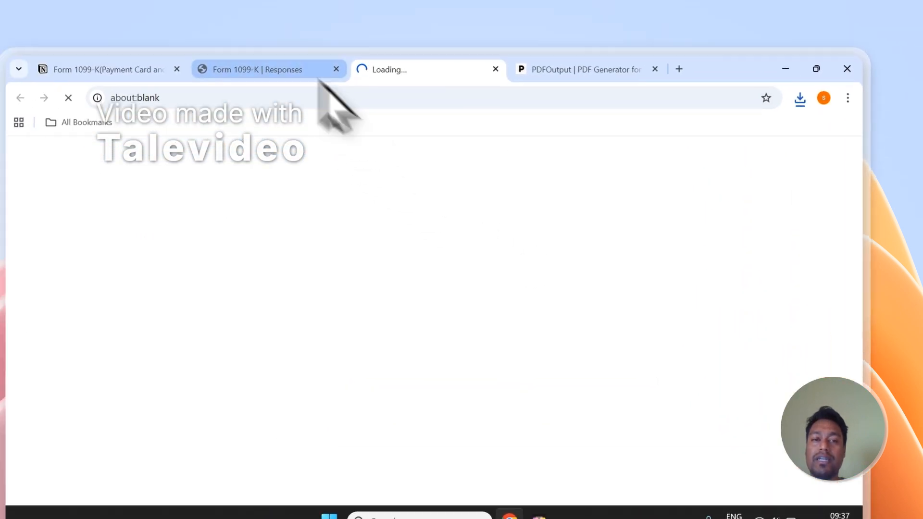
click(356, 73)
click(728, 385)
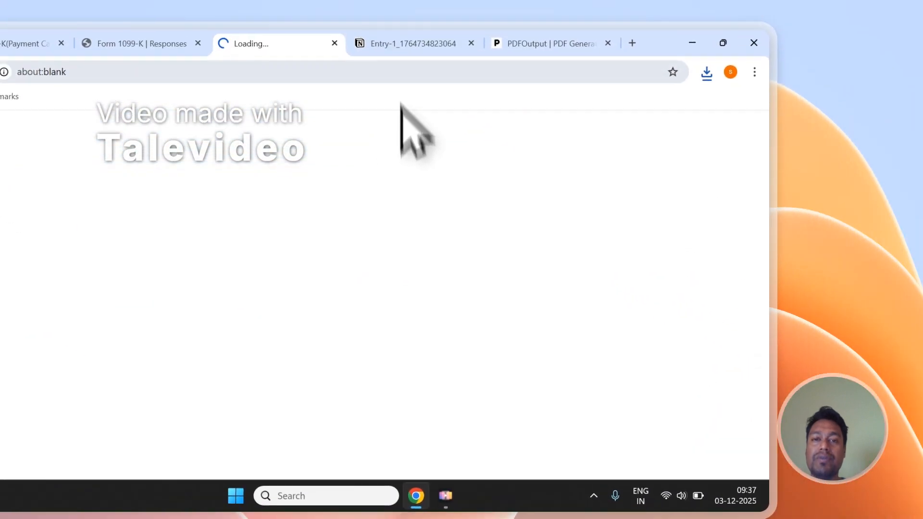
click(580, 110)
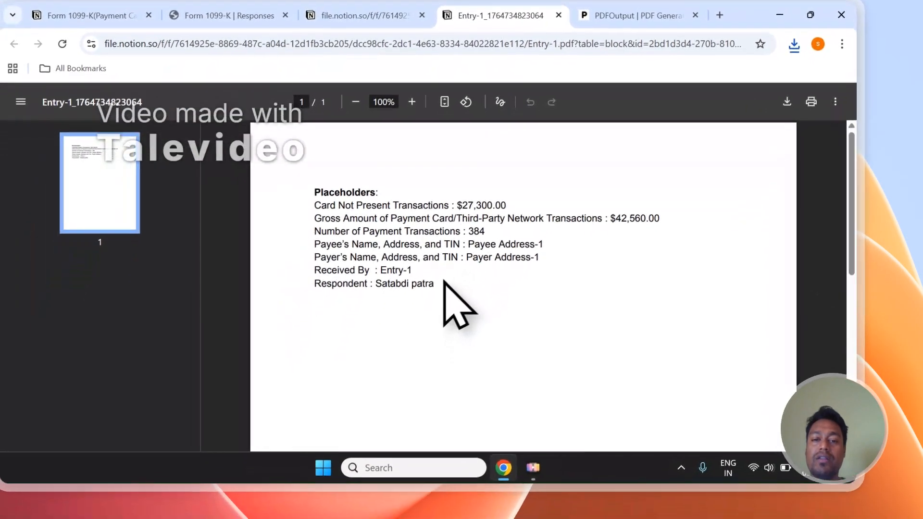
drag(409, 375, 313, 314)
click(320, 198)
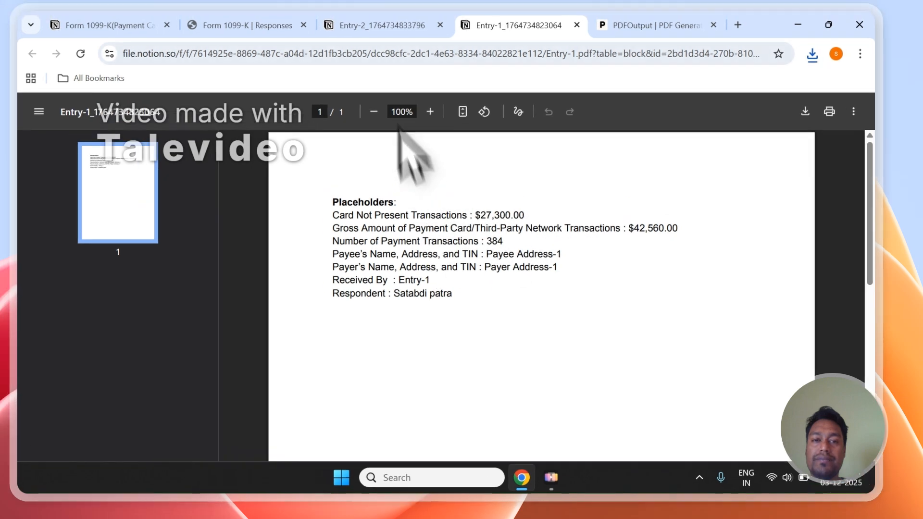
Review the filled-in values in the Entry-2 PDF and compare its content and file name with Entry-1
click(365, 8)
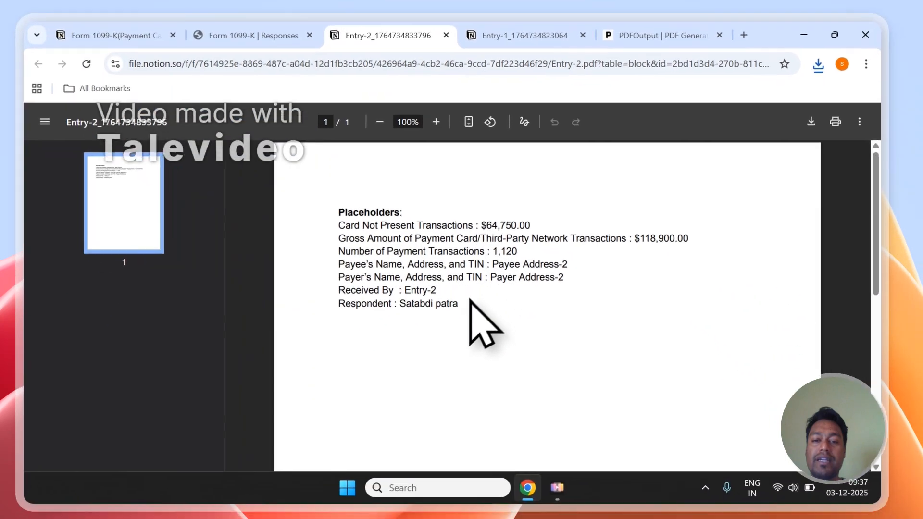
drag(549, 404, 414, 311)
click(486, 237)
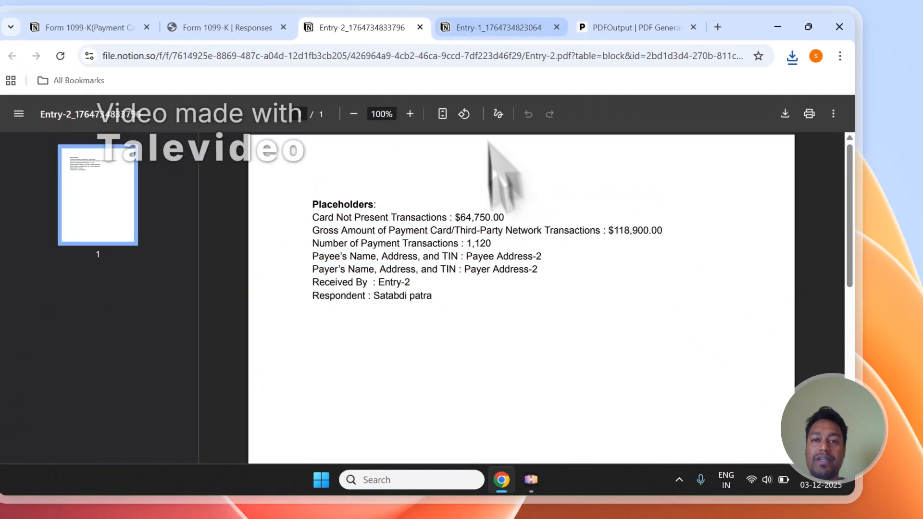
click(500, 8)
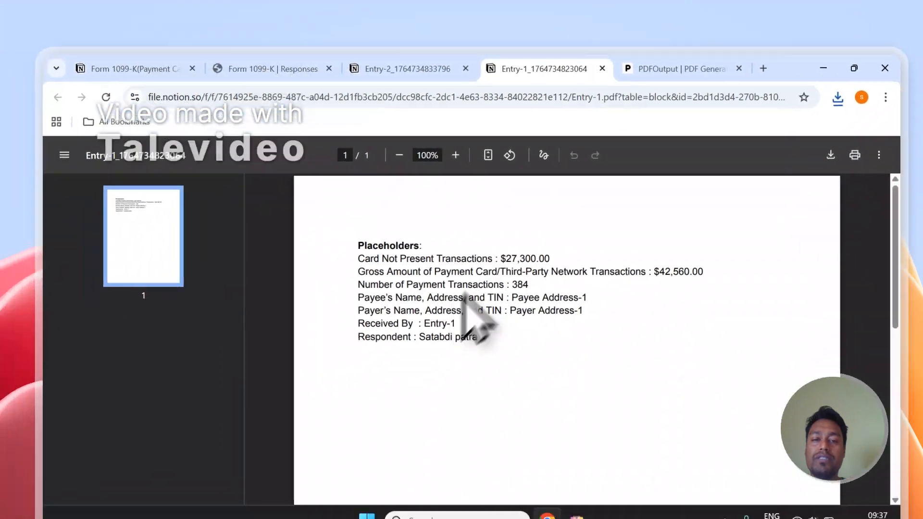
click(419, 68)
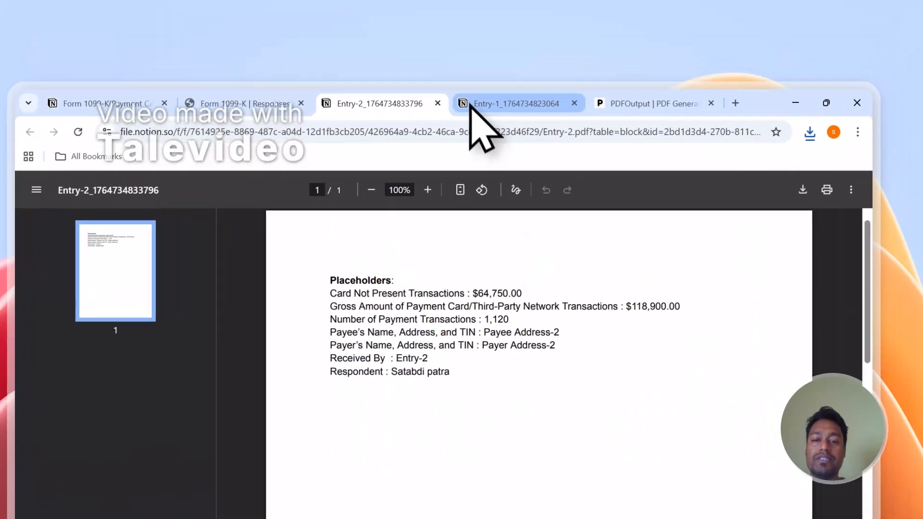
click(500, 104)
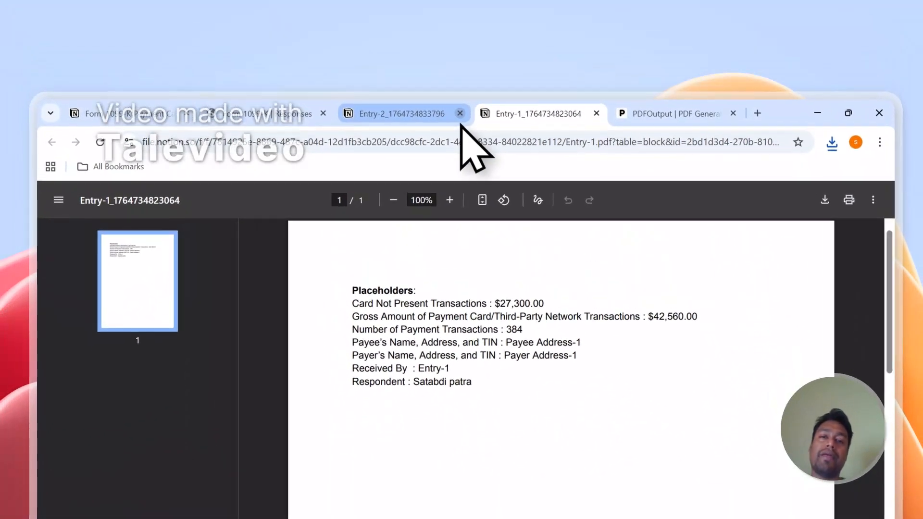
Close both opened PDFs and set up the Notion automation in PDFOutput's mapping section
click(460, 114)
click(460, 114)
scroll(776, 398, down, 3)
drag(718, 397, 776, 398)
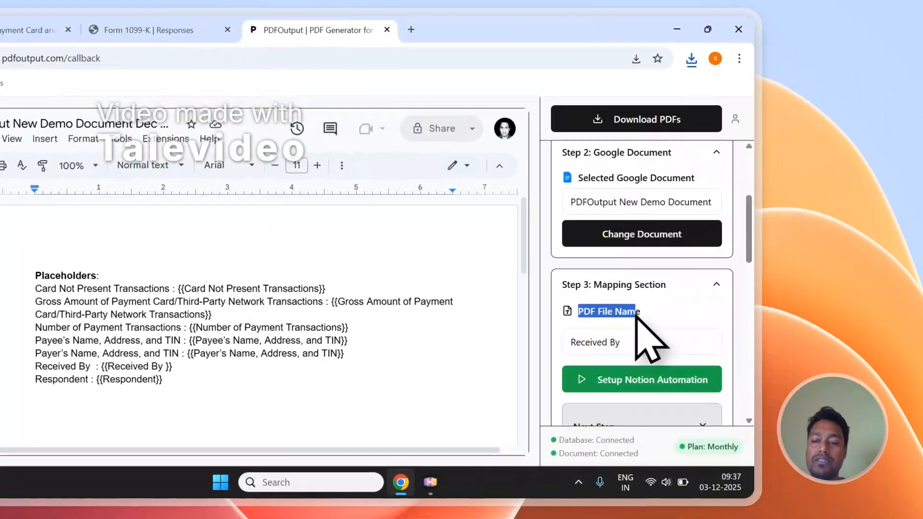
scroll(637, 316, down, 2)
click(639, 292)
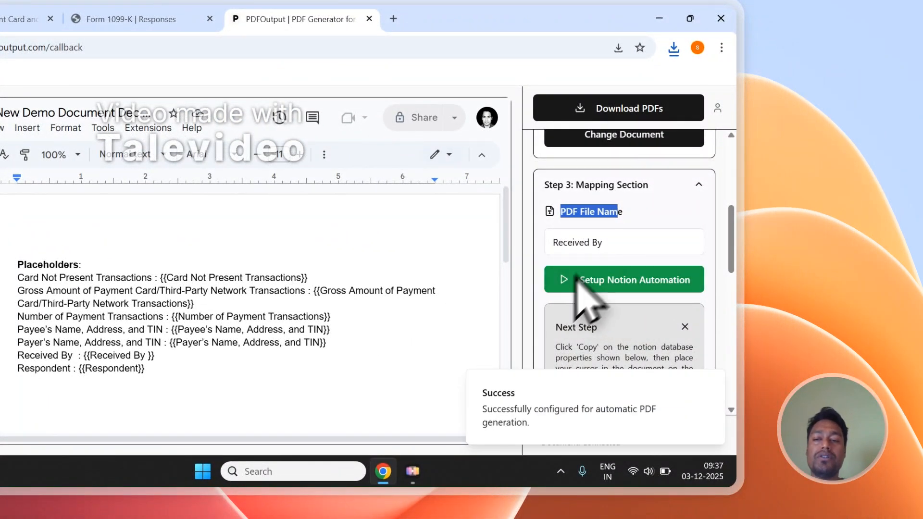
scroll(634, 289, up, 6)
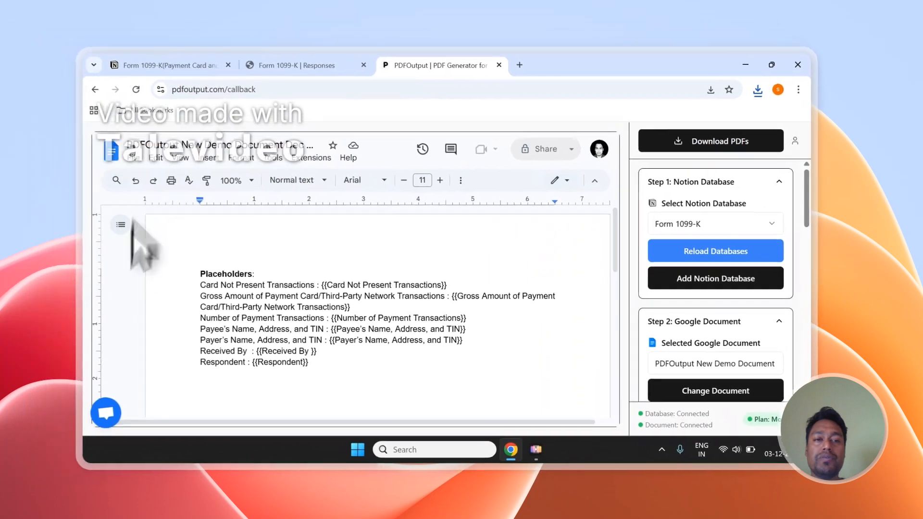
scroll(740, 212, down, 2)
scroll(713, 207, up, 2)
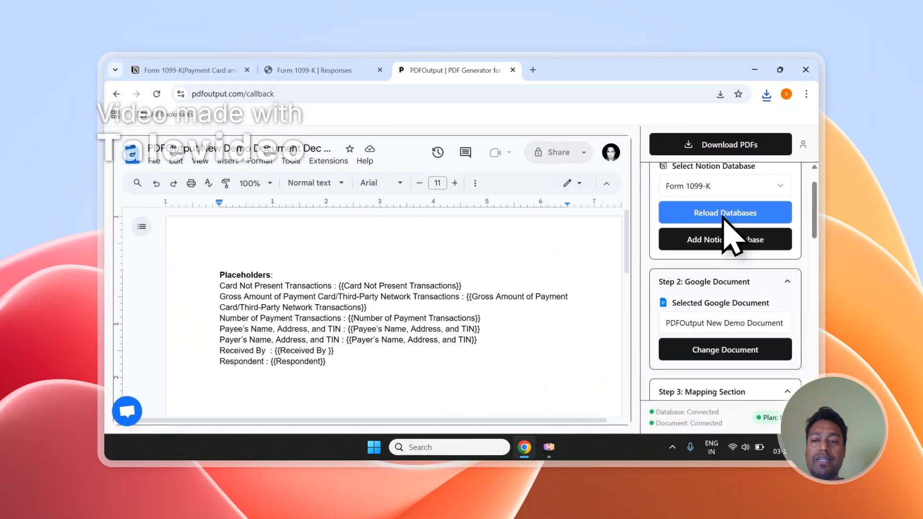
scroll(723, 216, down, 5)
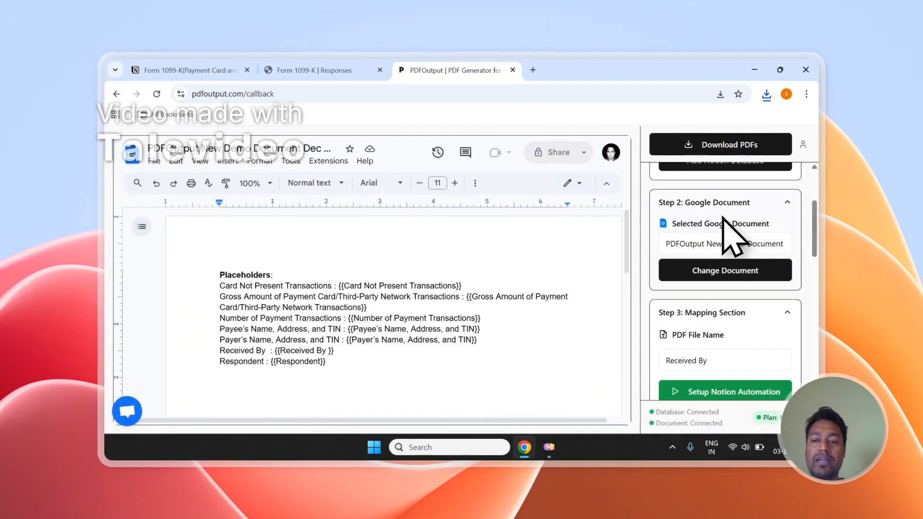
scroll(723, 217, up, 1)
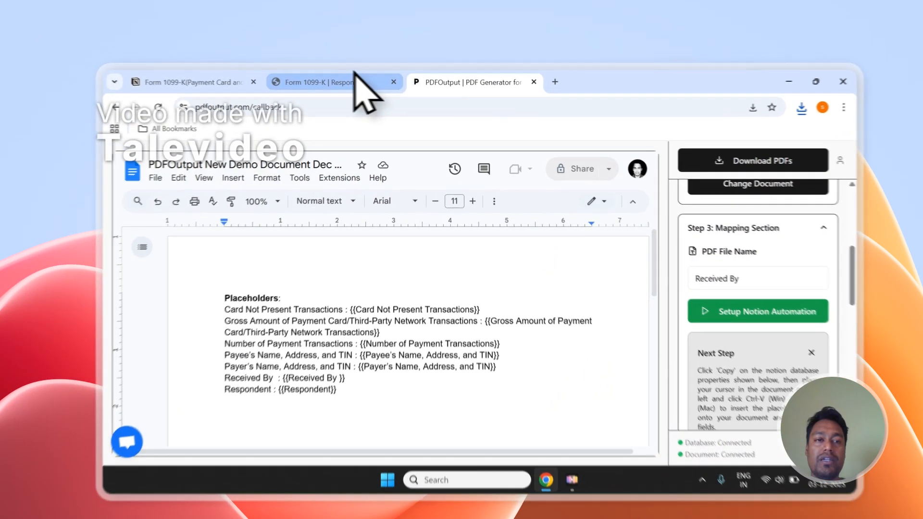
Add a new blank entry to the Form 1099-K responses in Notion and set its GeneratePDF status to Ready to Generate
click(212, 70)
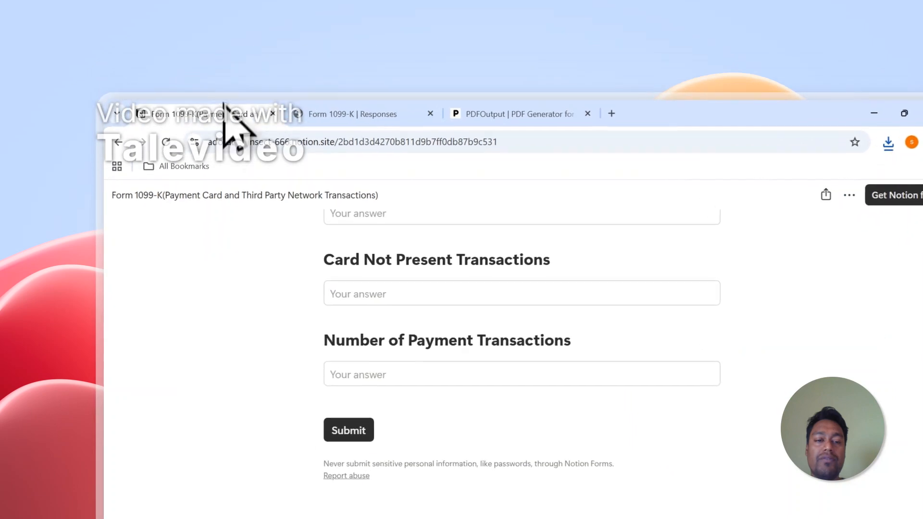
click(351, 72)
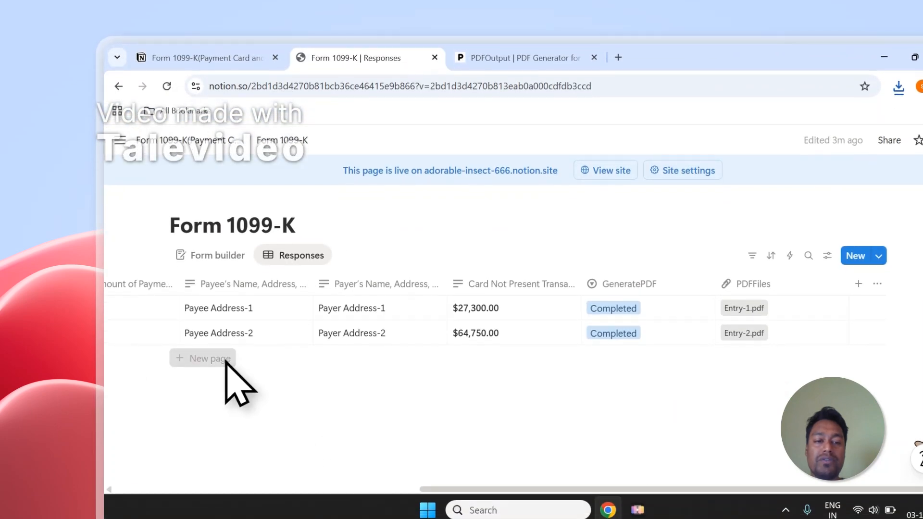
click(226, 360)
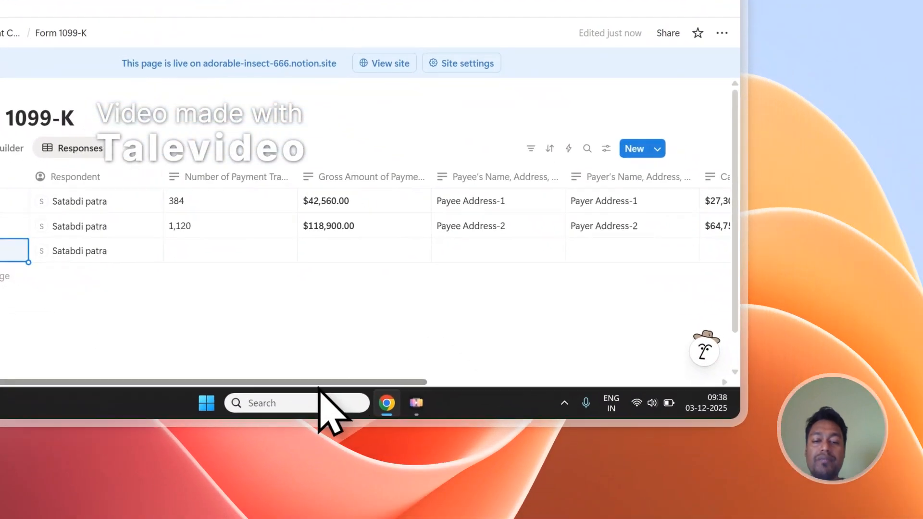
click(457, 250)
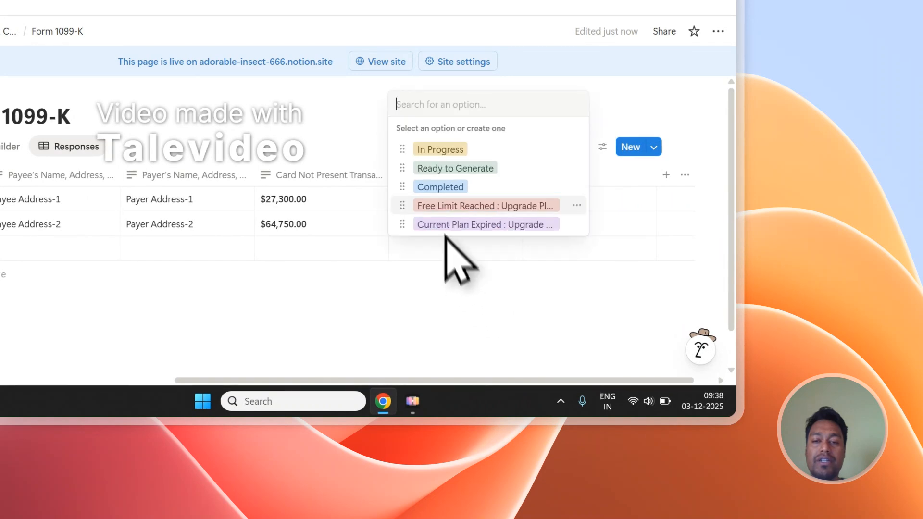
click(449, 167)
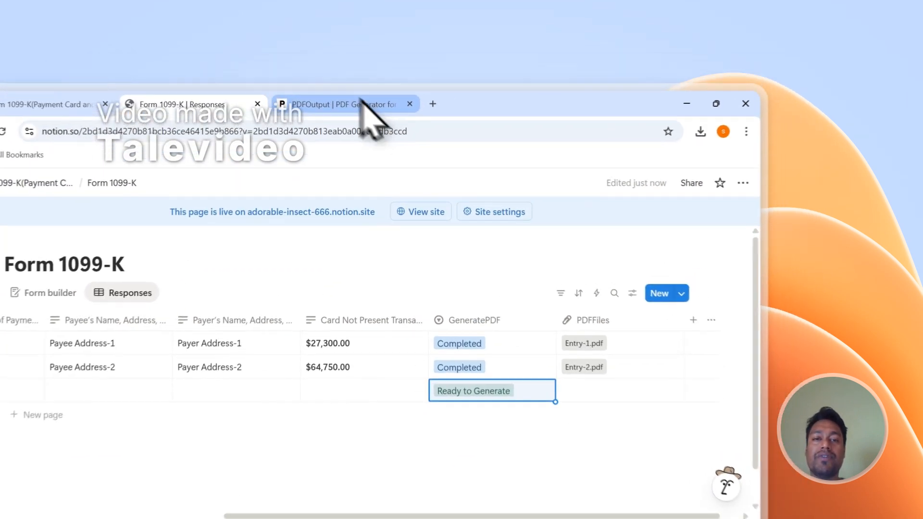
Switch to PDFOutput and review the selected Notion database, Google document and mapping section of the setup
click(481, 71)
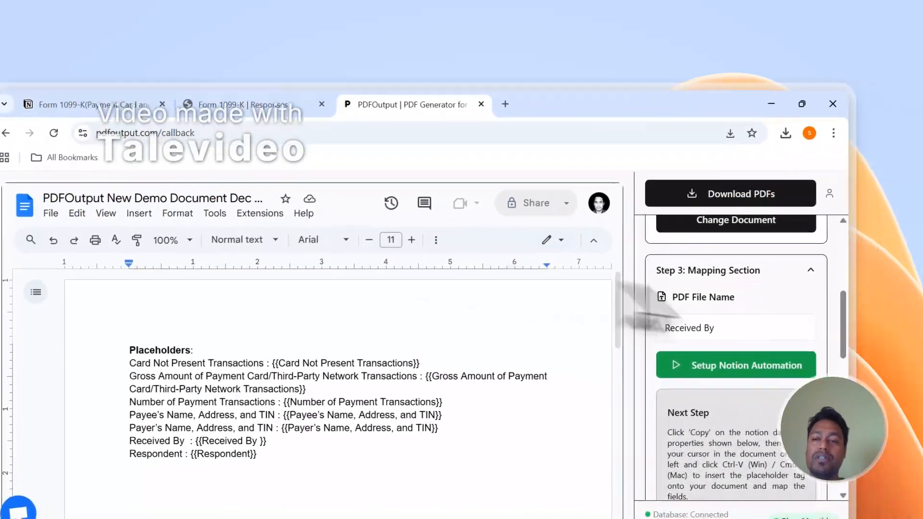
scroll(856, 288, up, 5)
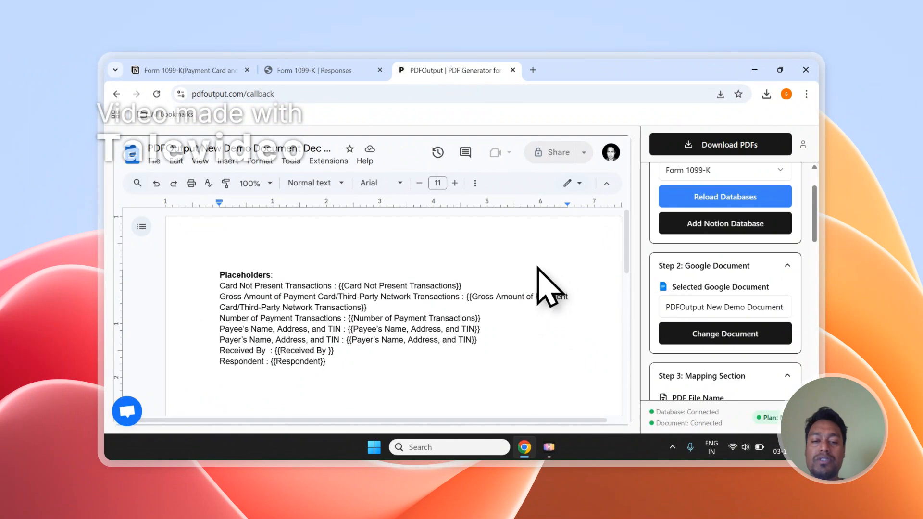
scroll(738, 265, up, 2)
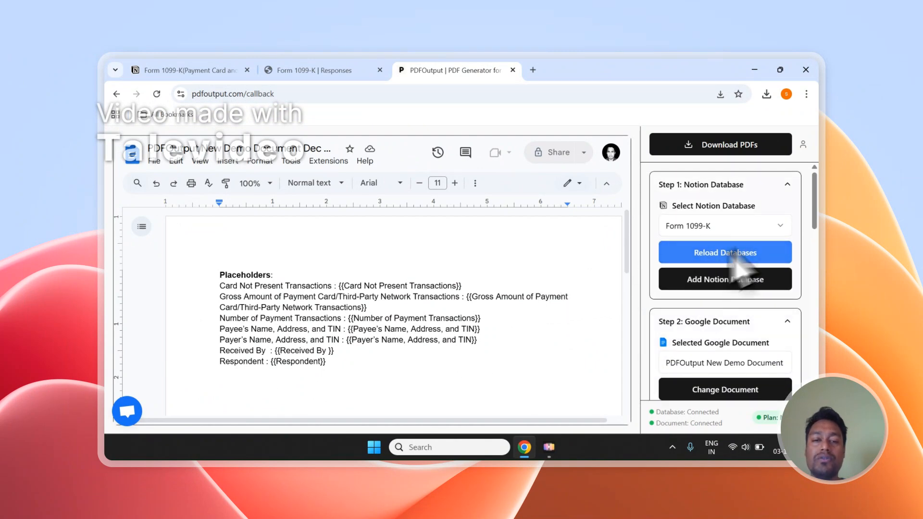
scroll(505, 309, down, 4)
scroll(707, 269, down, 6)
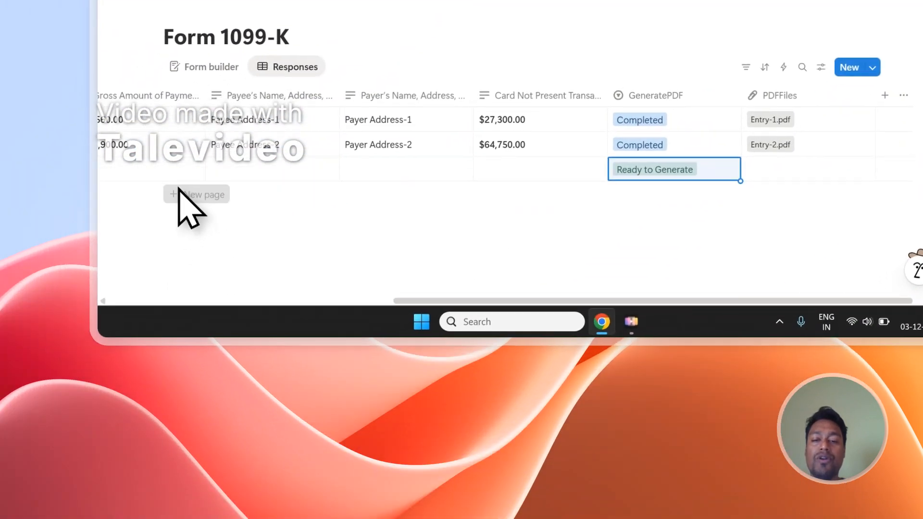
Add another blank entry to the Form 1099-K responses in Notion and set its GeneratePDF status to Ready to Generate
click(179, 190)
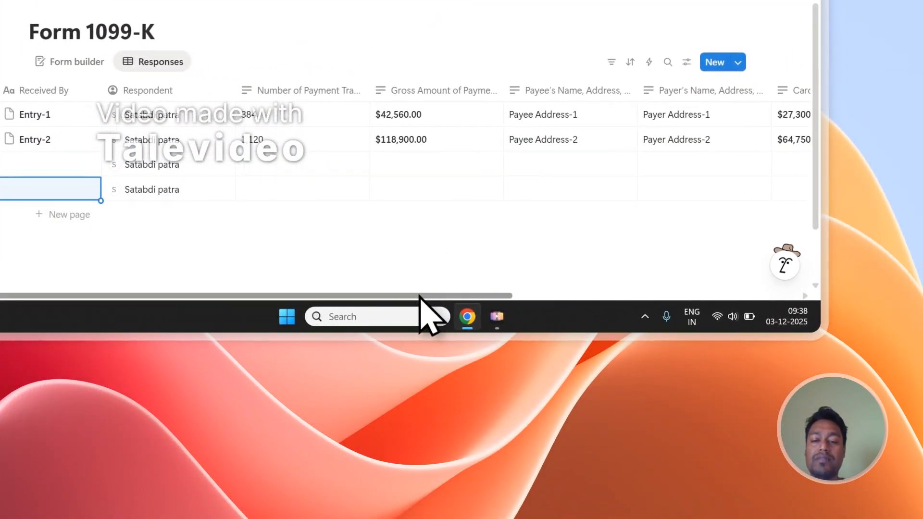
drag(553, 300, 785, 271)
click(558, 189)
click(563, 109)
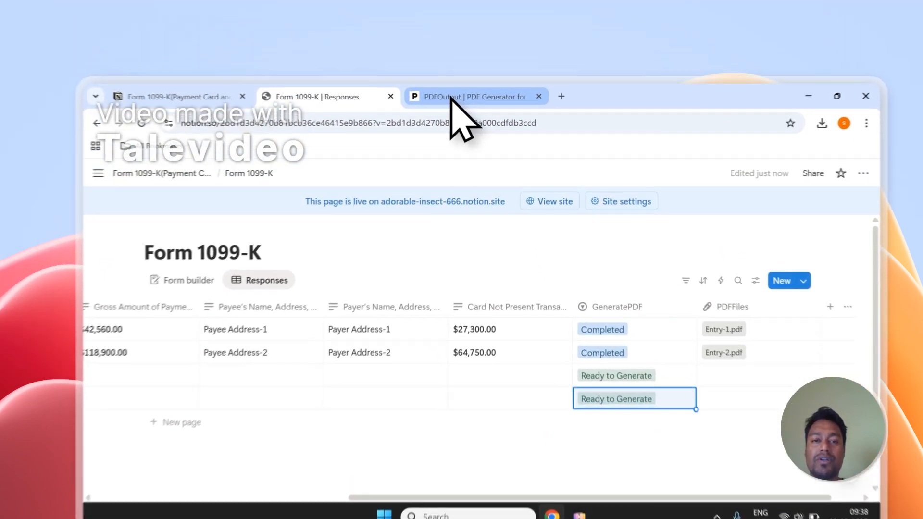
Return to PDFOutput, open the support chat to view it, and close it again
click(434, 71)
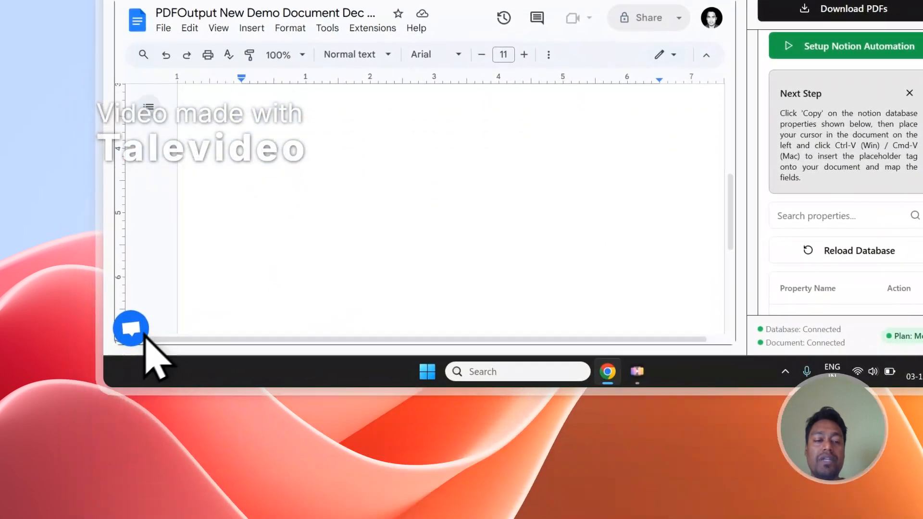
click(134, 332)
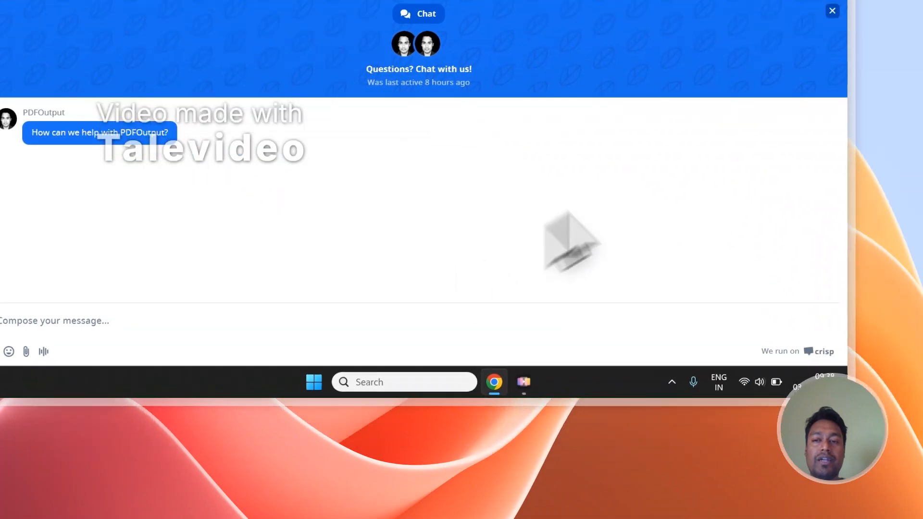
click(832, 11)
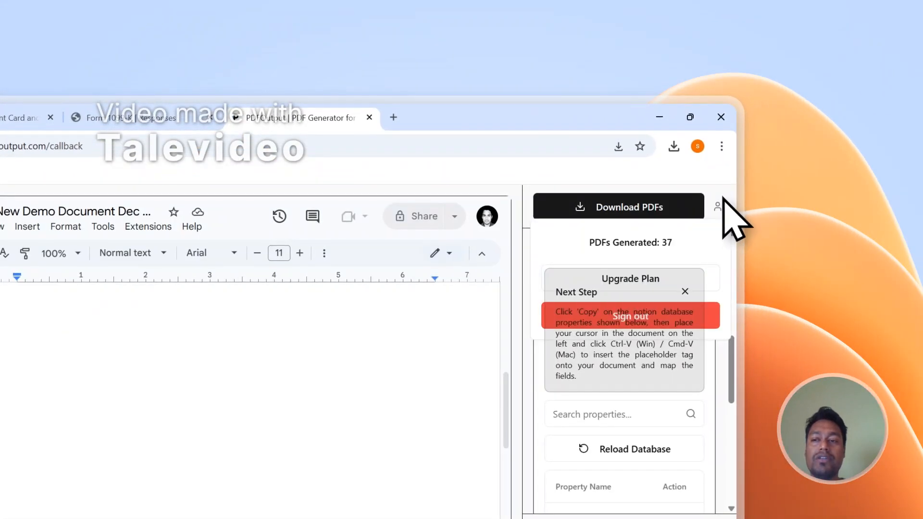
Sign out of PDFOutput and open the Contact page linked in the website footer
click(630, 321)
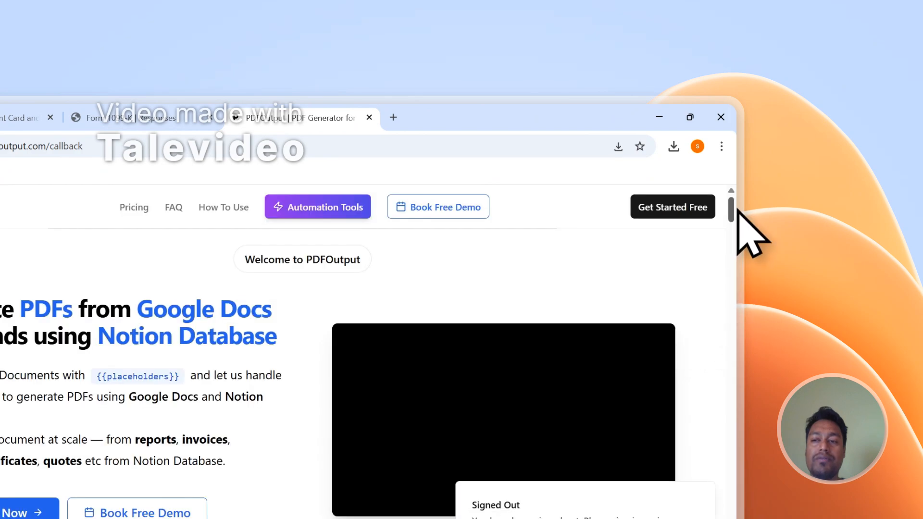
drag(733, 210, 733, 406)
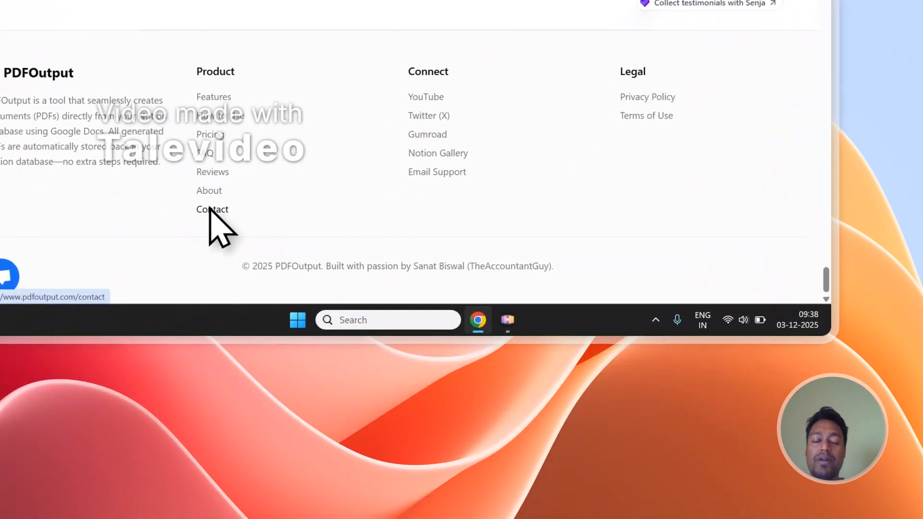
click(209, 209)
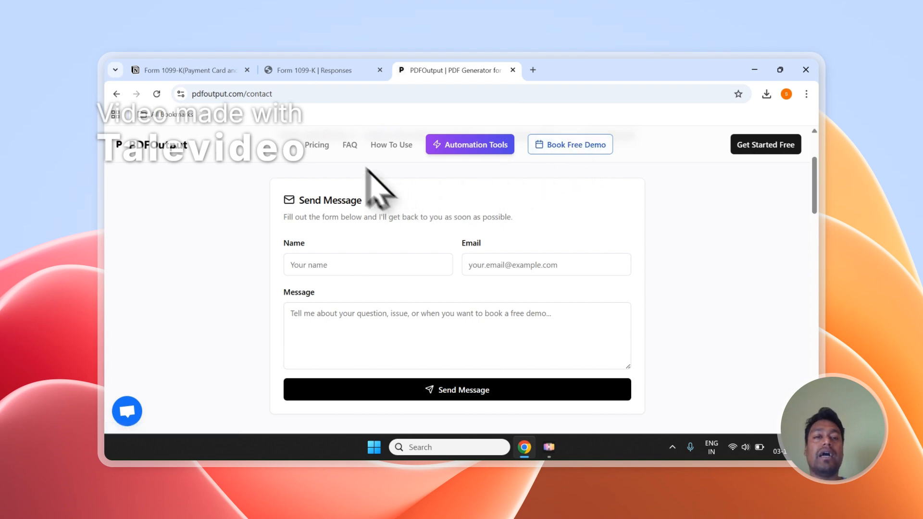
Return to the Form 1099-K responses in Notion and check the GeneratePDF statuses of the blank entries
click(337, 71)
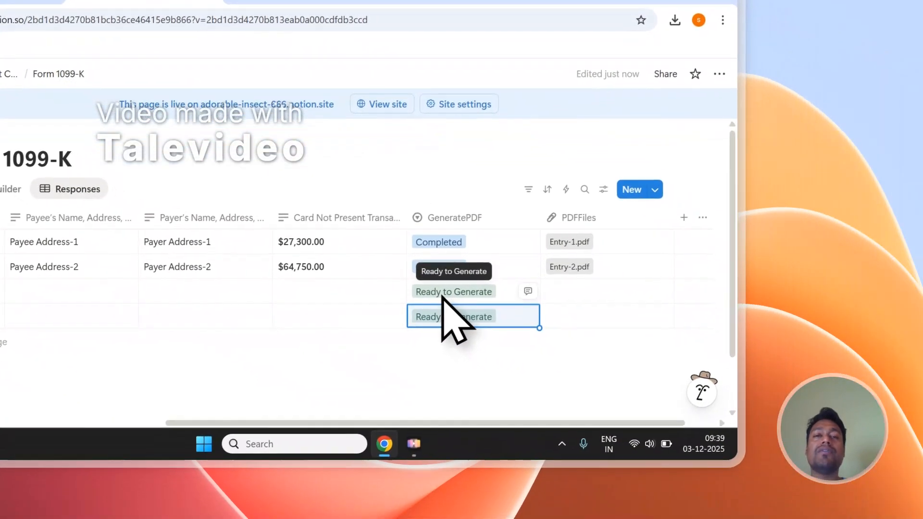